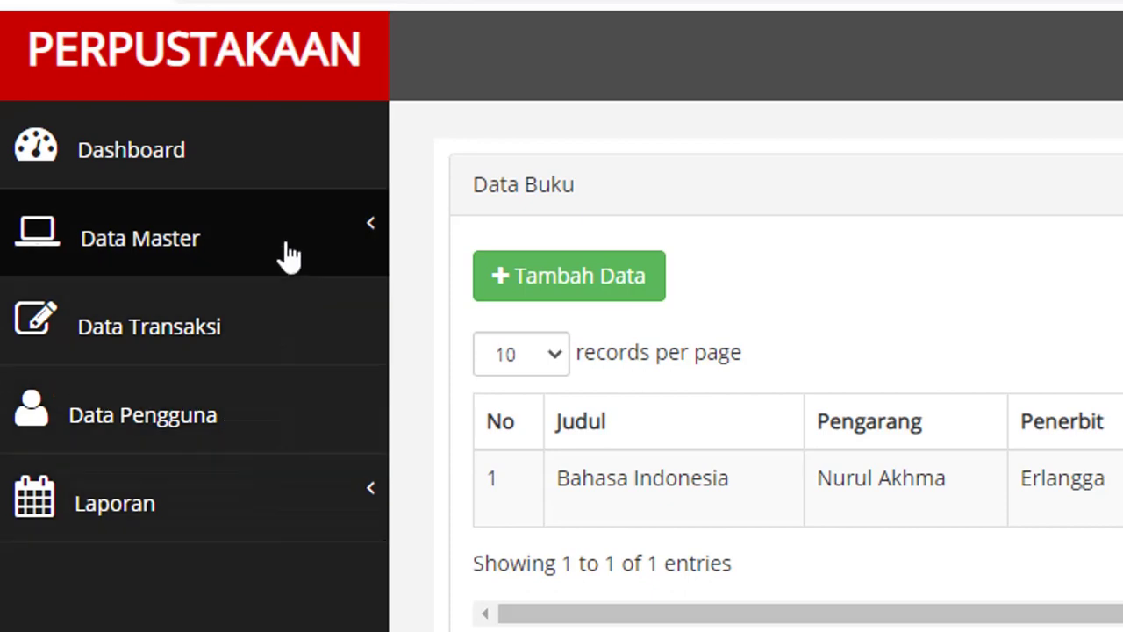
Step: Look through the library site's Data Master, Data Transaksi, Data Pengguna and Laporan sections
left_click(284, 238)
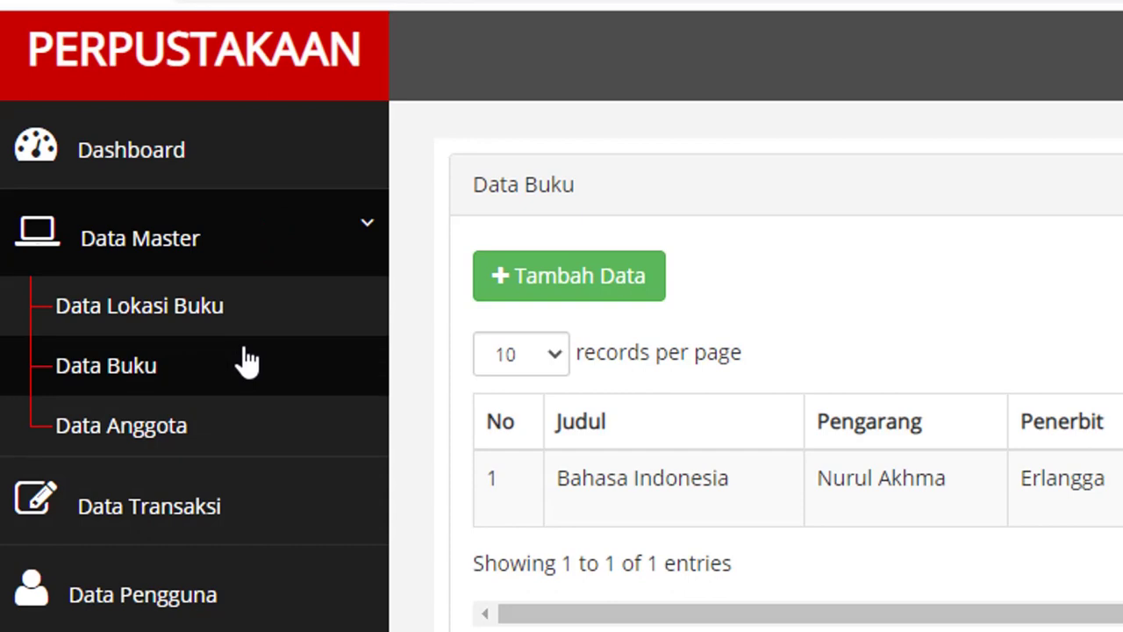
left_click(245, 517)
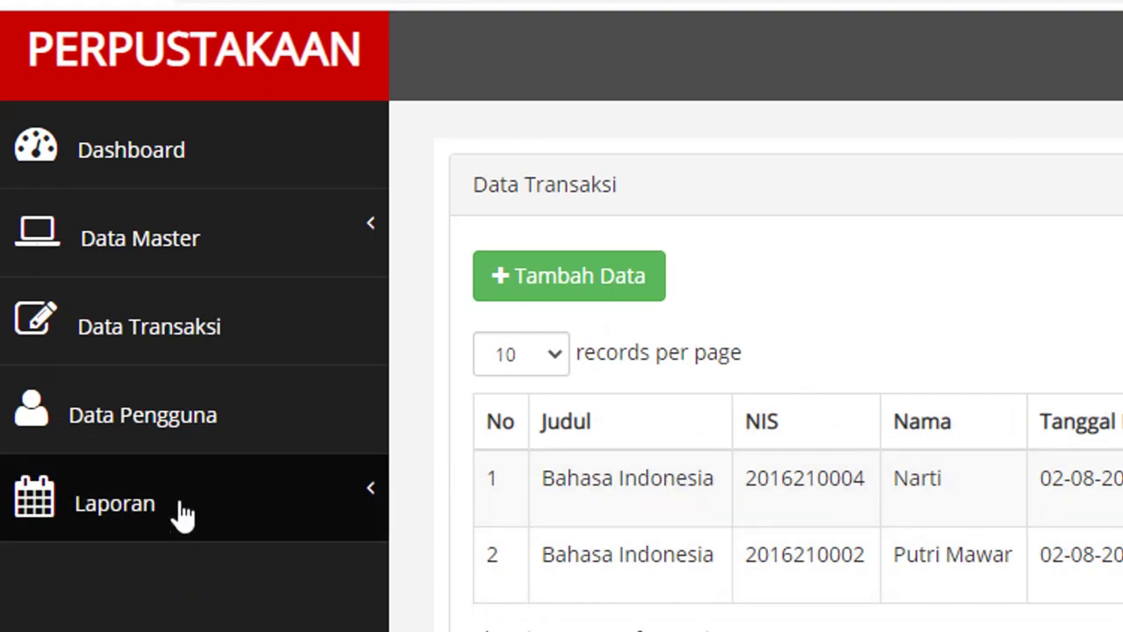
left_click(211, 431)
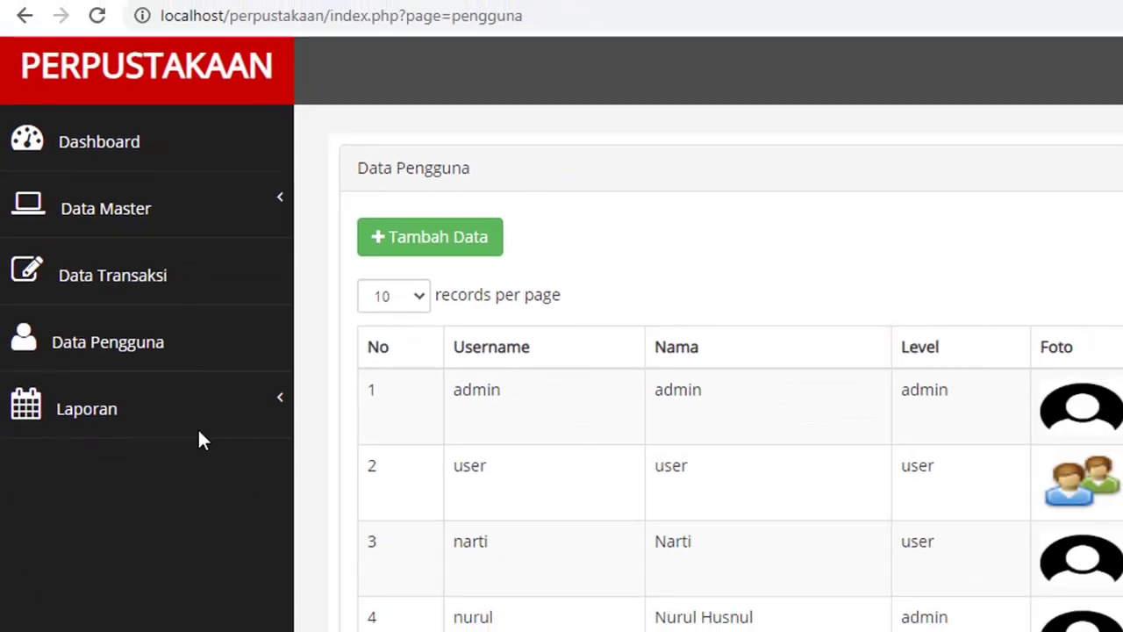
left_click(247, 522)
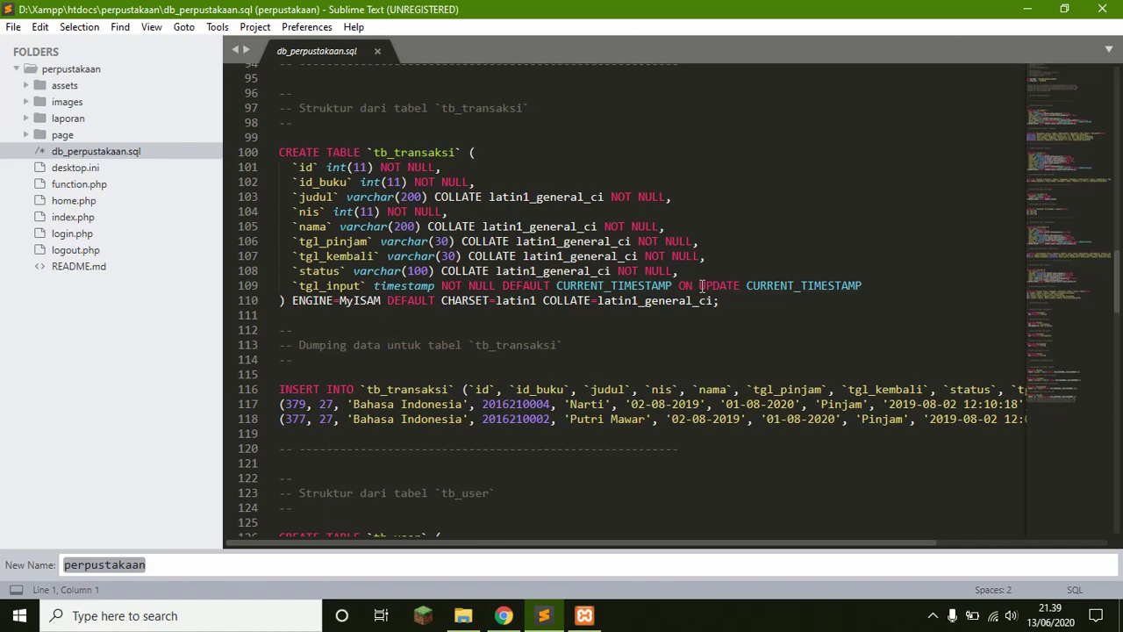
Step: Switch to File Explorer and view the htdocs folder inside D:\Xampp
left_click(463, 615)
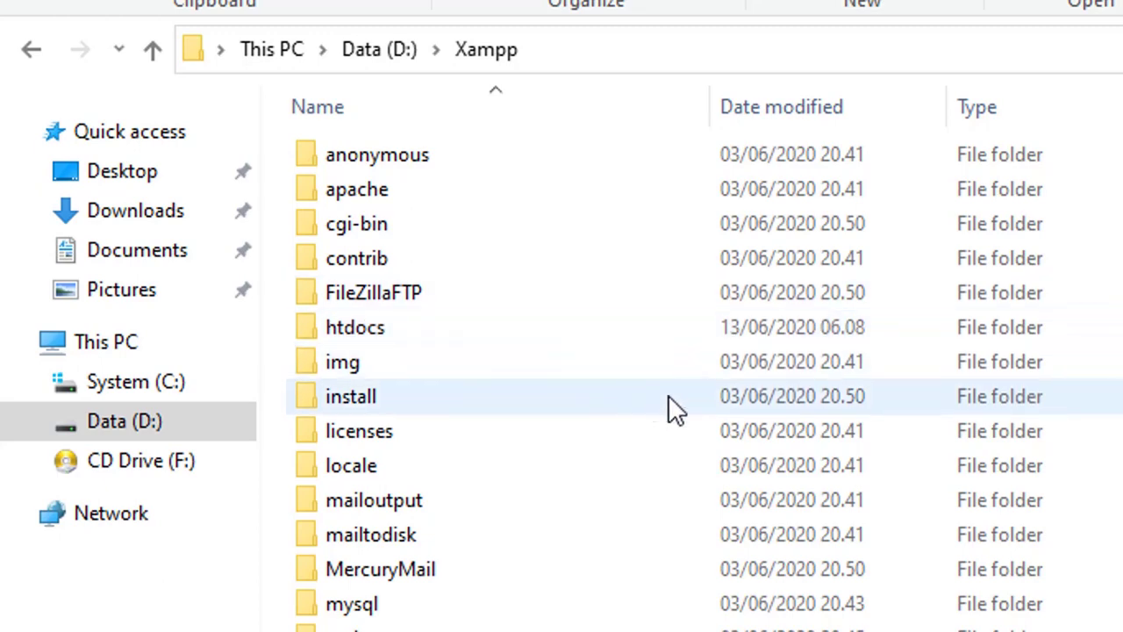
mouse_move(671, 396)
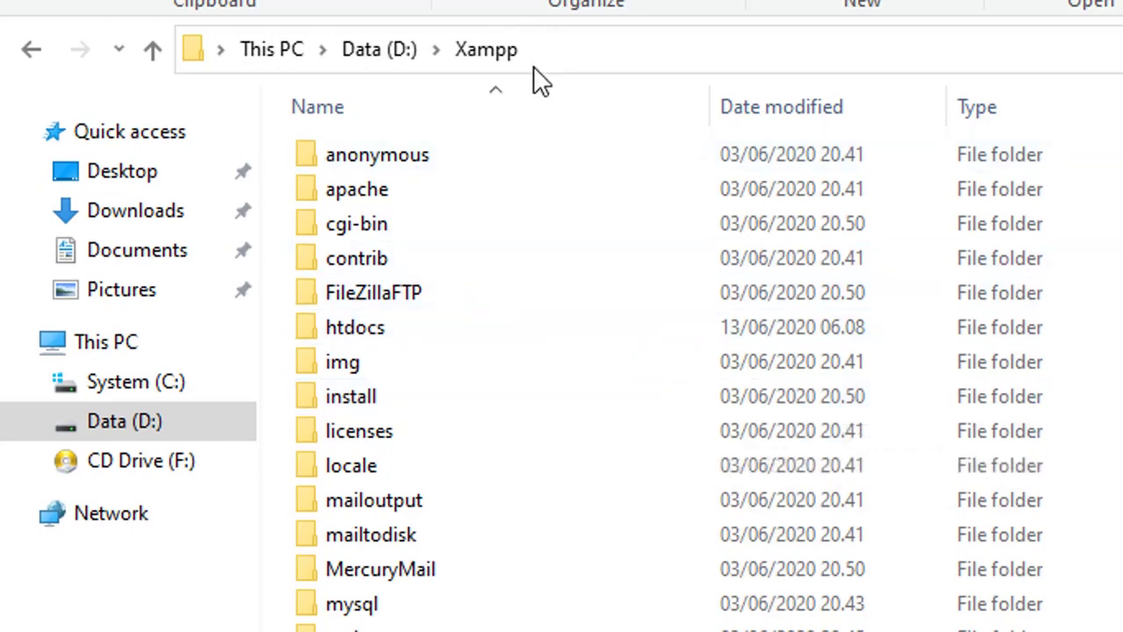
left_click(518, 59)
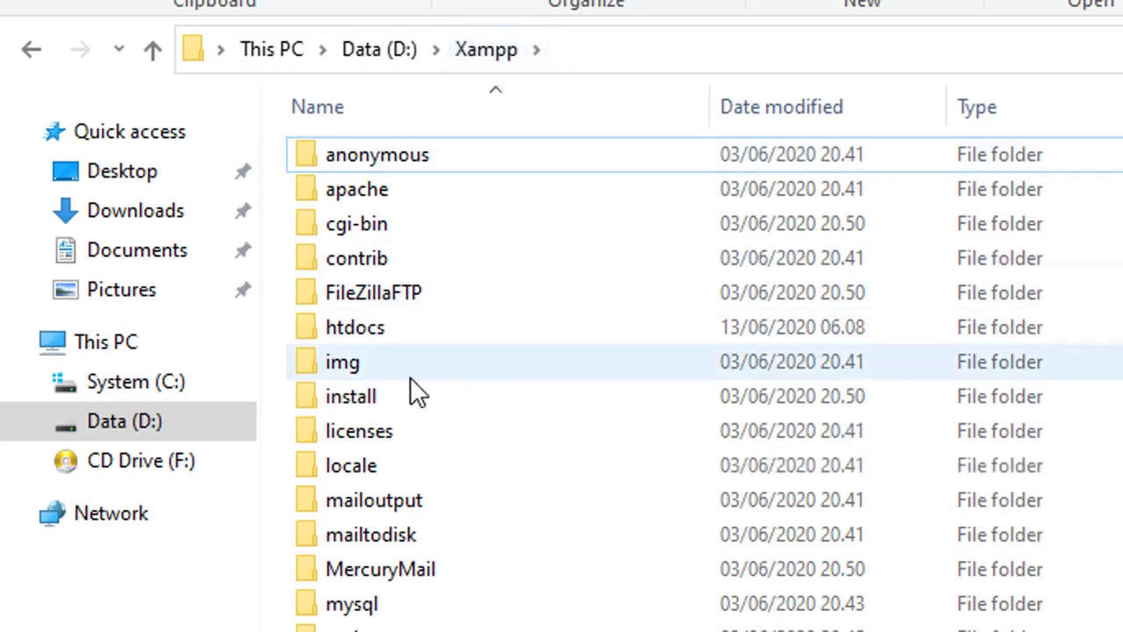
double_click(398, 333)
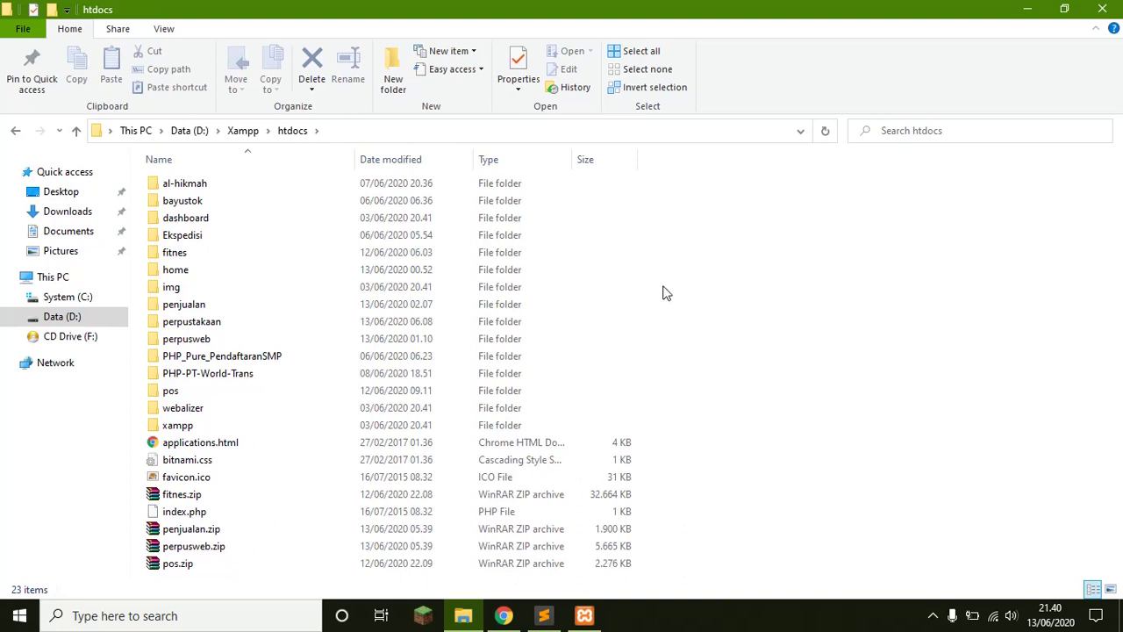
left_click(1027, 9)
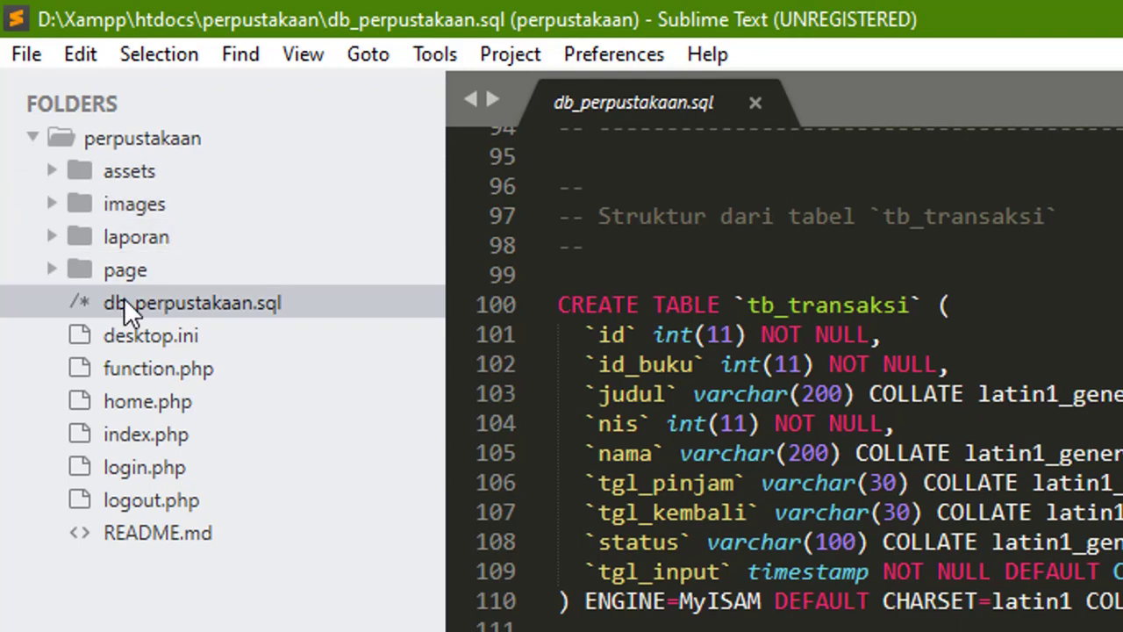
Step: Examine the contents of the images and assets folders in the perpustakaan project, collapsing each one after viewing
left_click(139, 203)
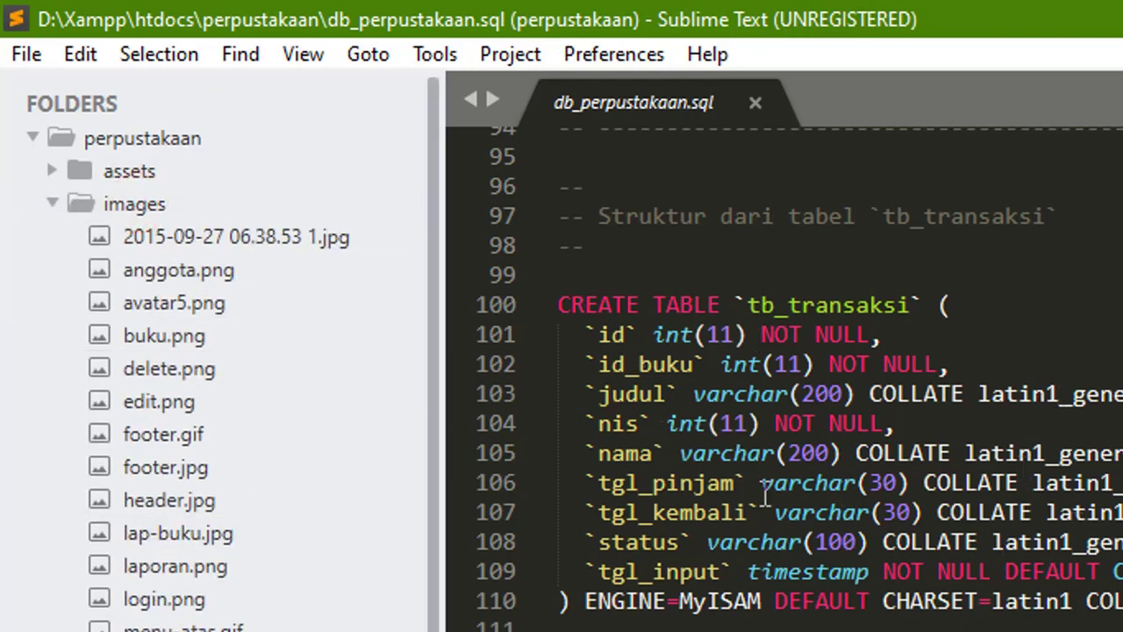
left_click(53, 204)
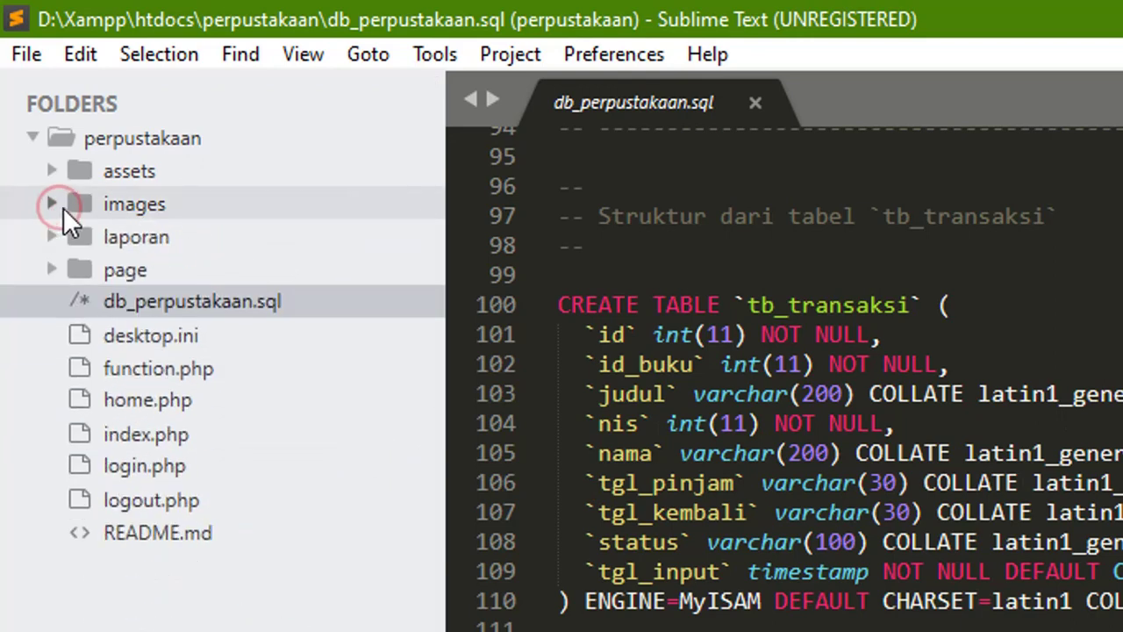
left_click(219, 139)
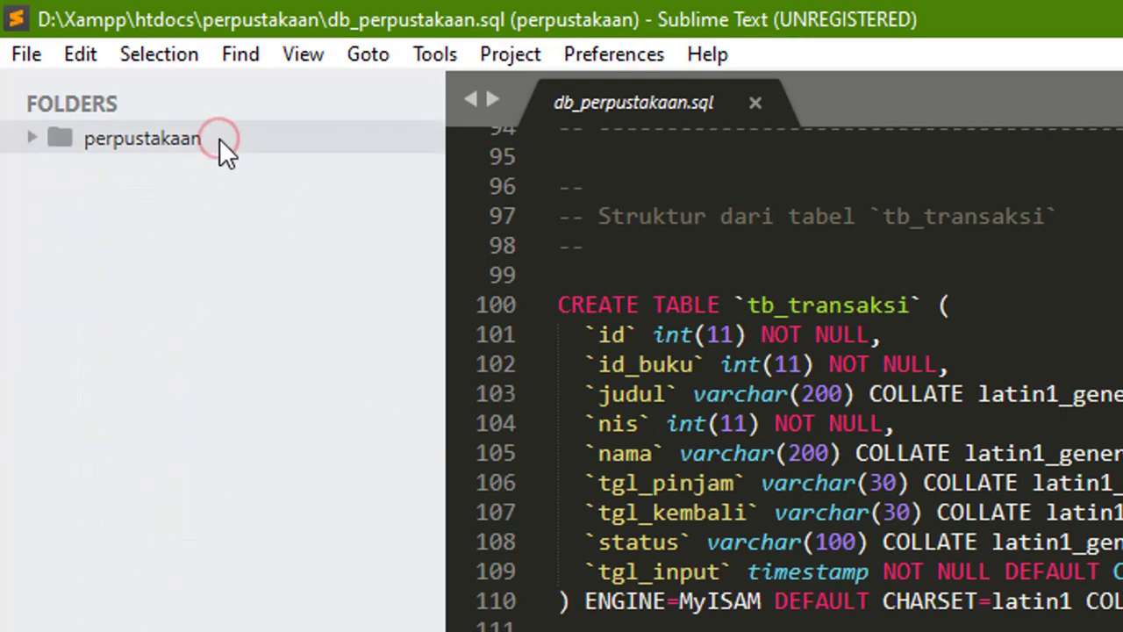
left_click(222, 140)
left_click(231, 171)
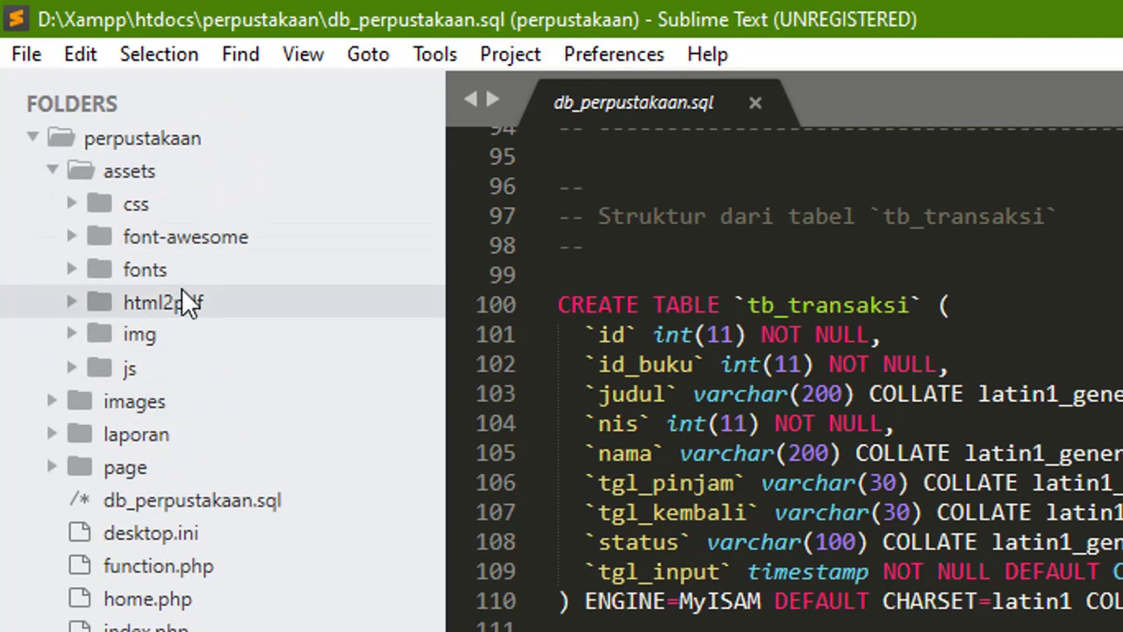
left_click(54, 179)
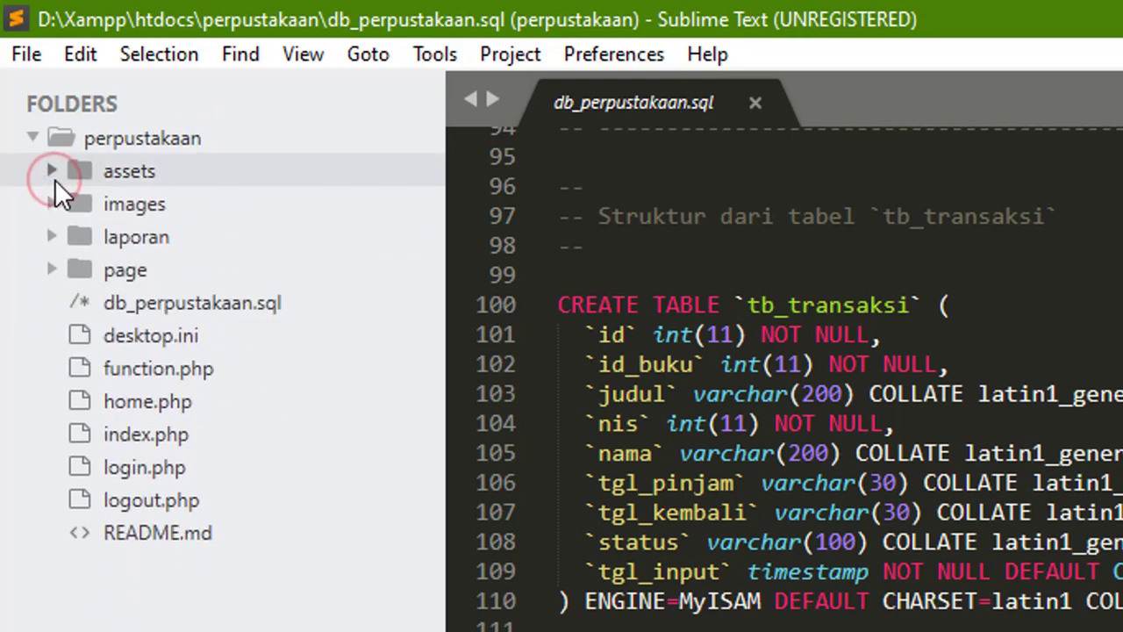
Step: Examine the project's laporan and page folders, including the code of laporan.php, and collapse both folders
left_click(206, 239)
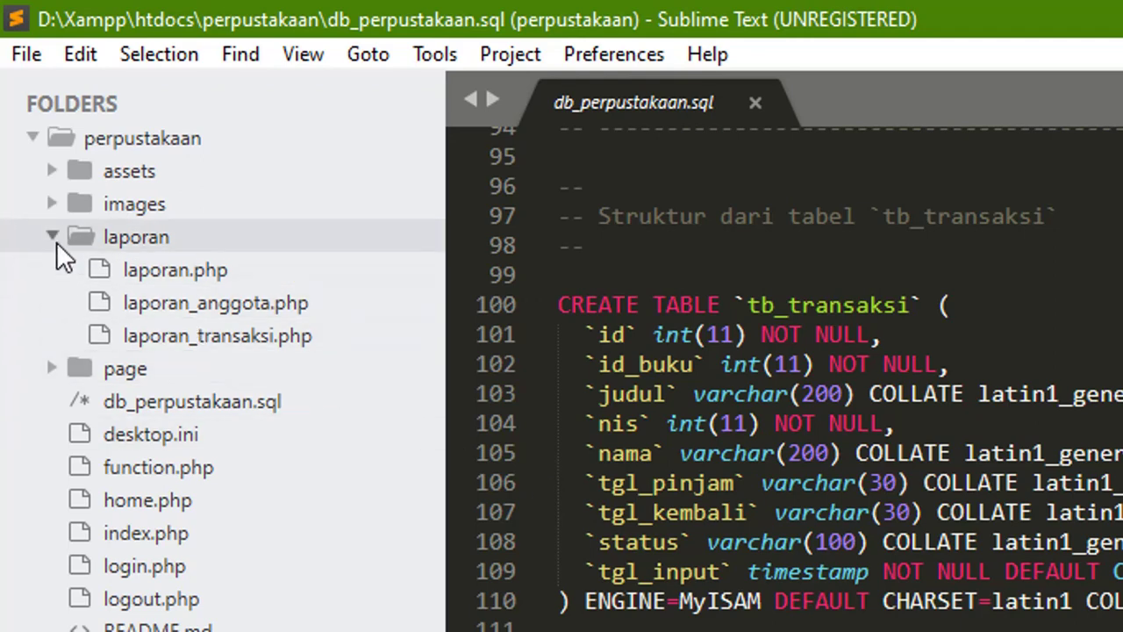
left_click(175, 263)
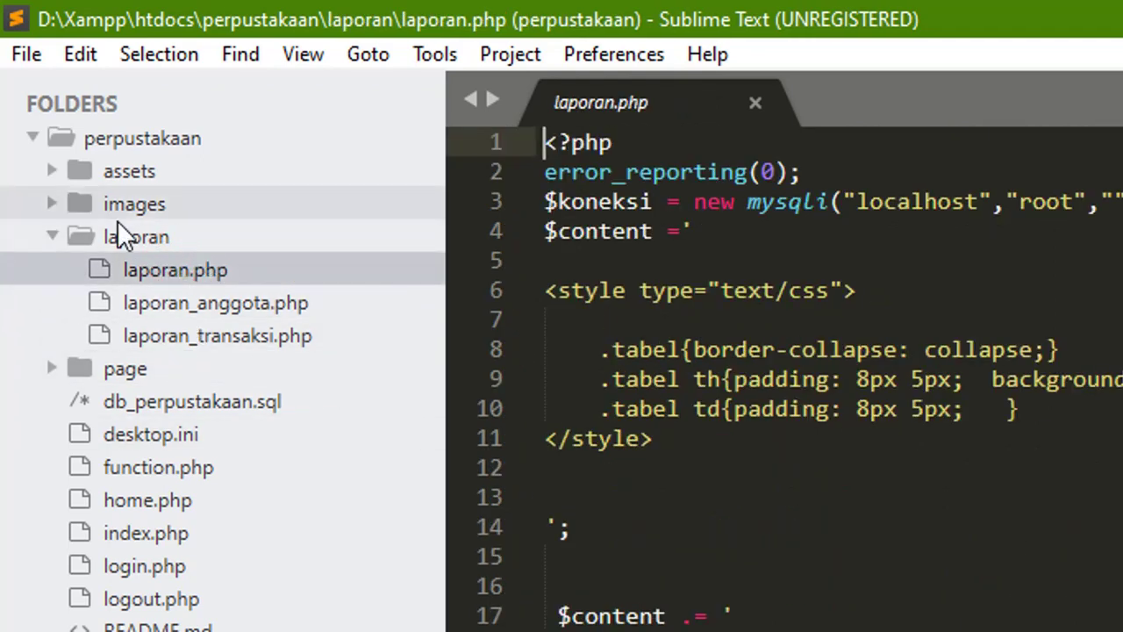
left_click(65, 235)
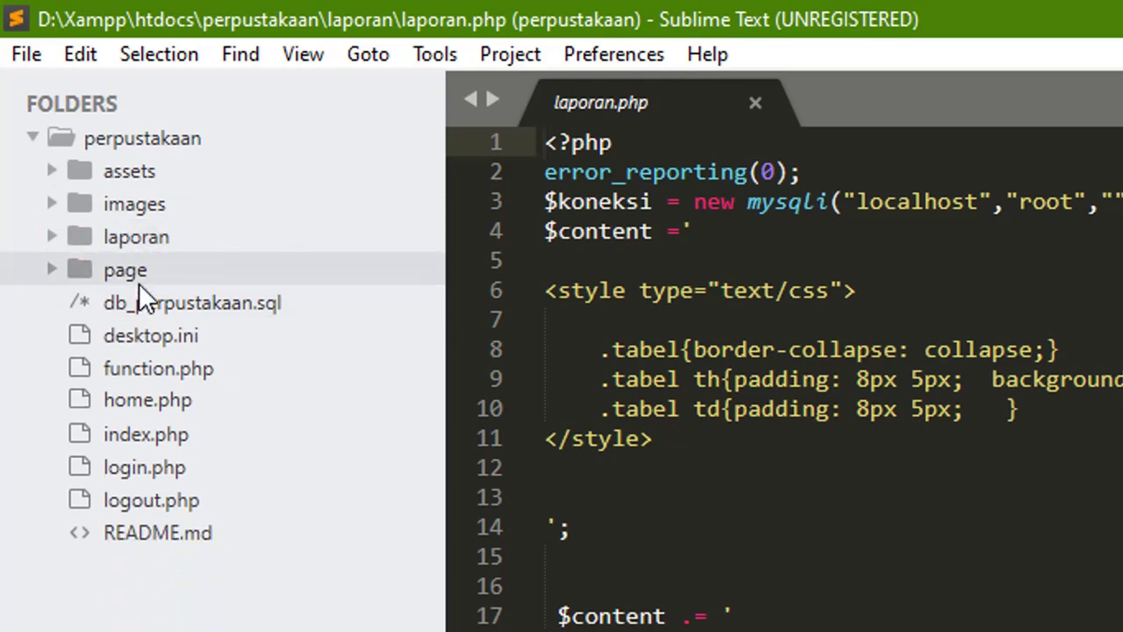
left_click(146, 271)
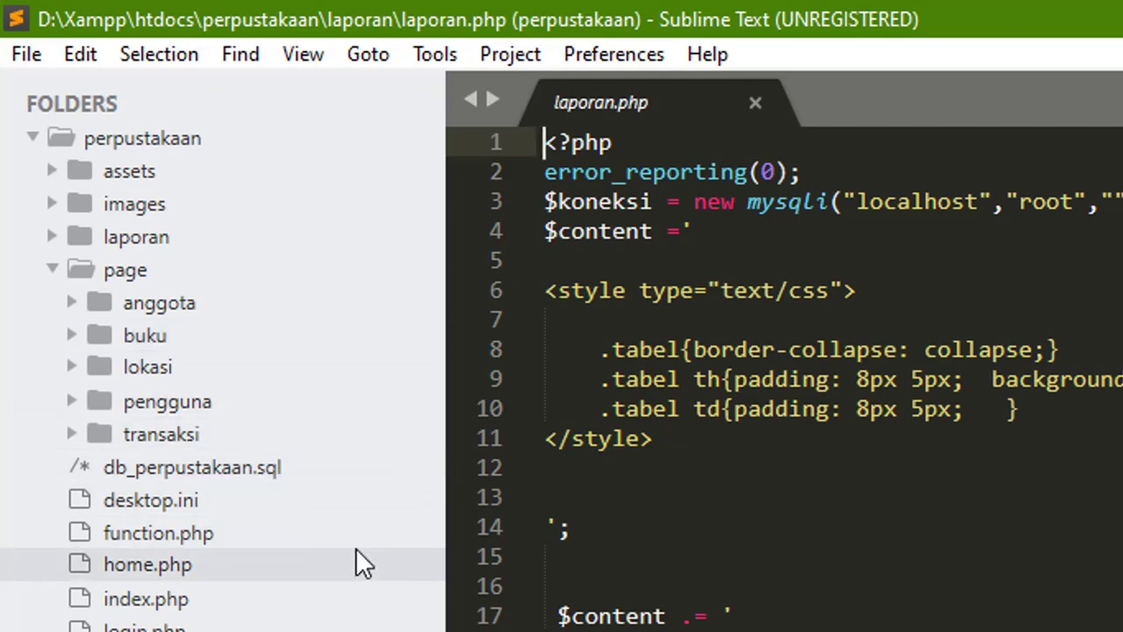
left_click(52, 271)
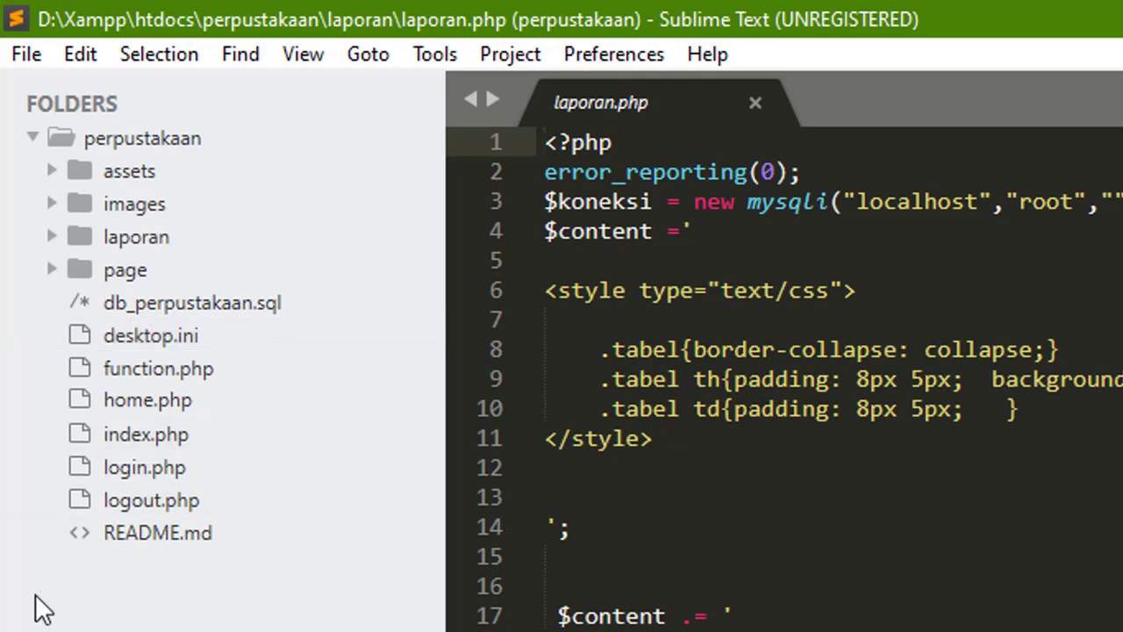
Step: Open index.php and login.php, and review the login handling code near the end of login.php
left_click(205, 439)
left_click(160, 470)
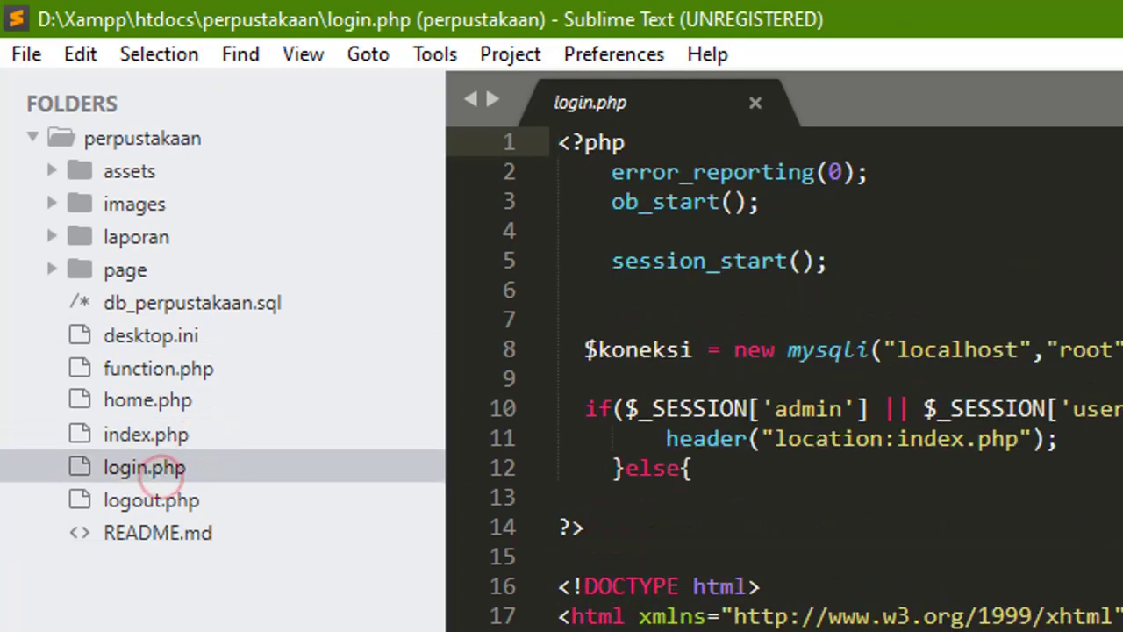
scroll(781, 378, "down", 1)
scroll(994, 503, "down", 20)
scroll(825, 439, "down", 2)
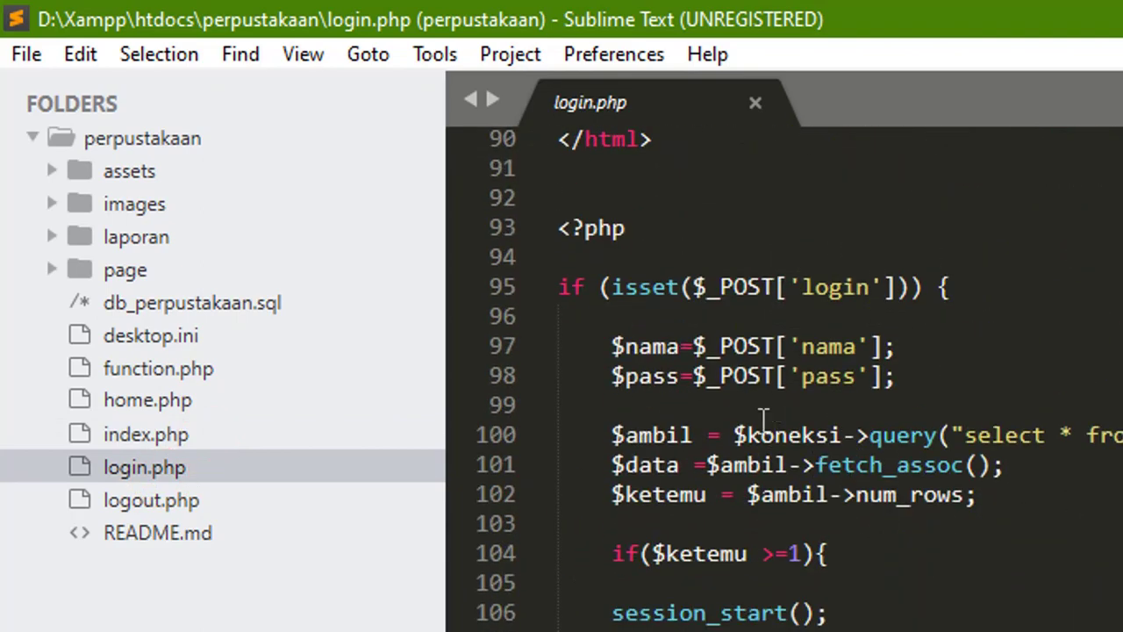
left_click_drag(600, 287, 611, 315)
left_click(612, 315)
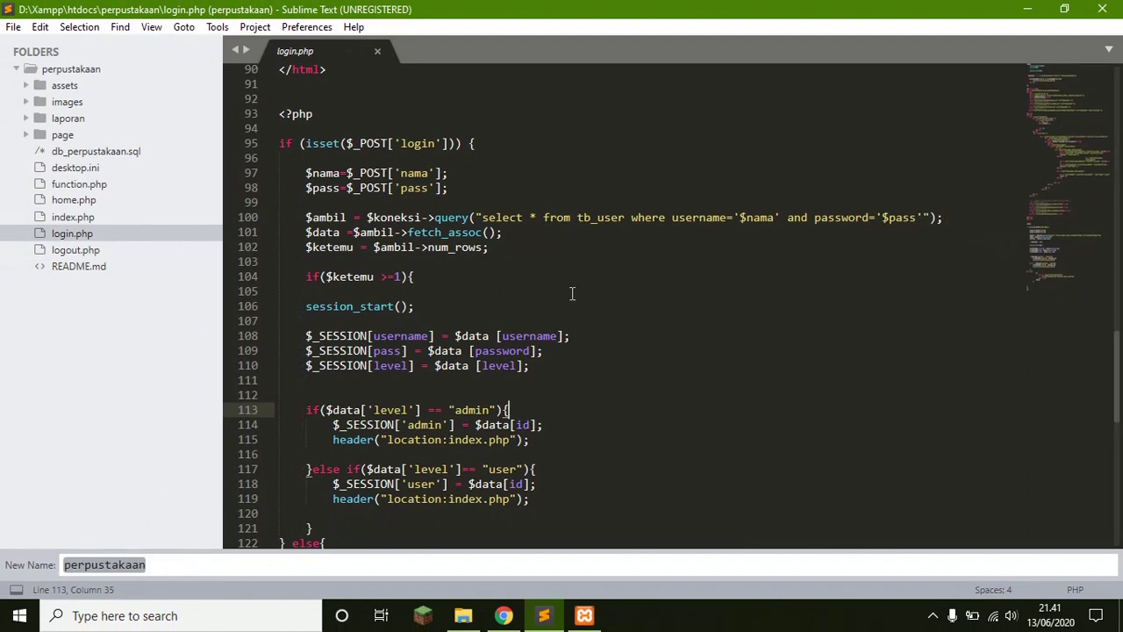
Step: Check the status of the Apache and MySQL modules in the XAMPP Control Panel, and minimize it
left_click(583, 615)
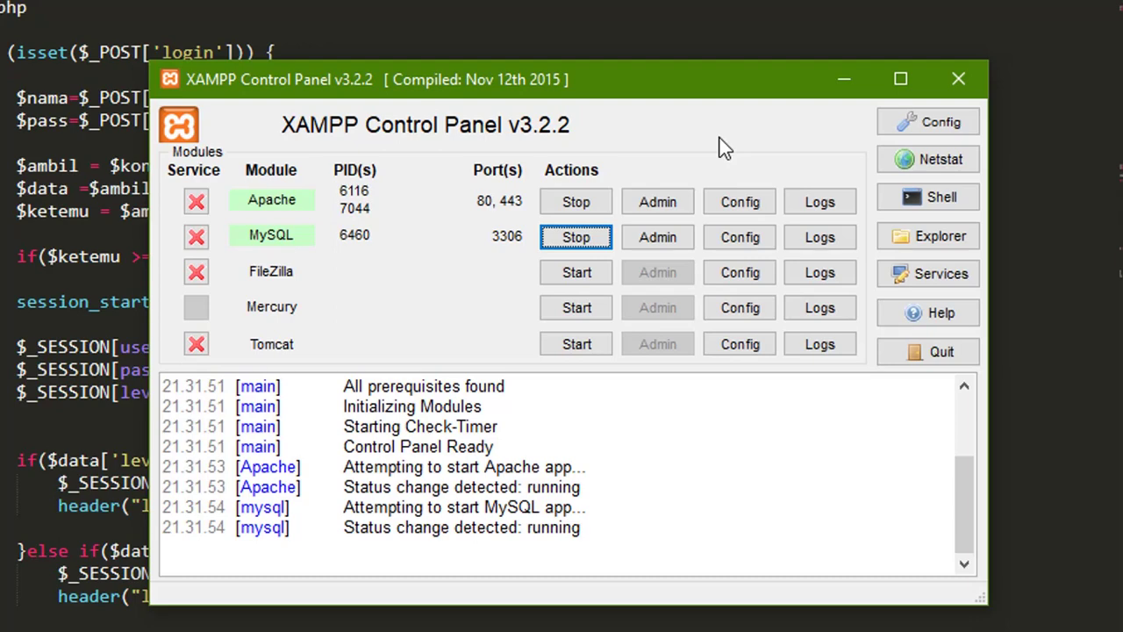
left_click(842, 81)
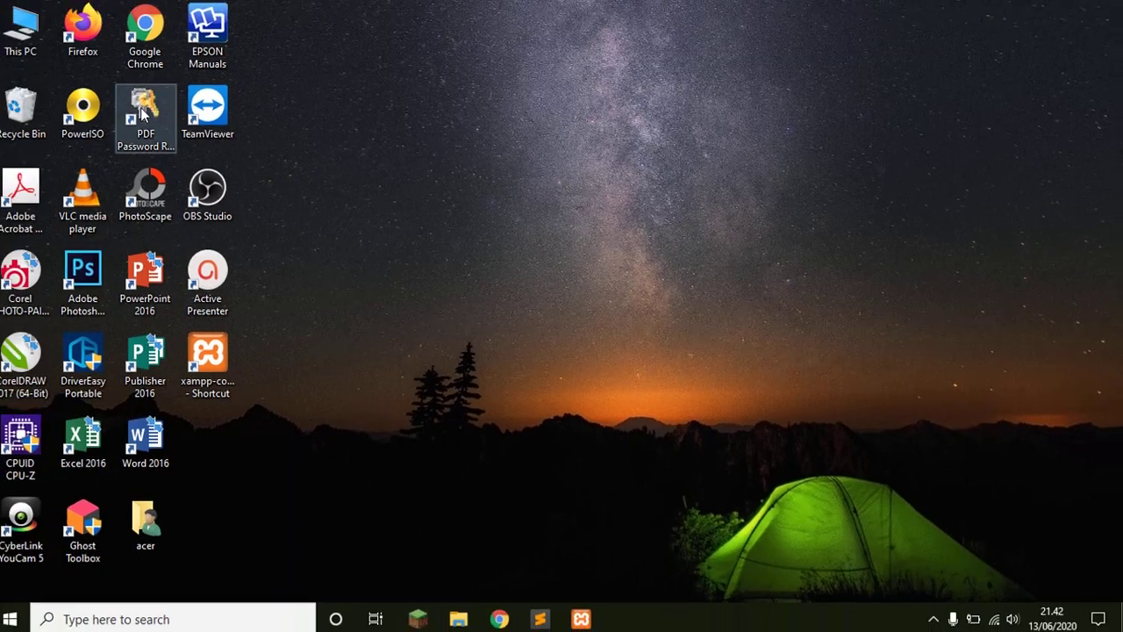
Step: Switch to Google Chrome and load localhost/phpmyadmin/ in the new tab
left_click(153, 39)
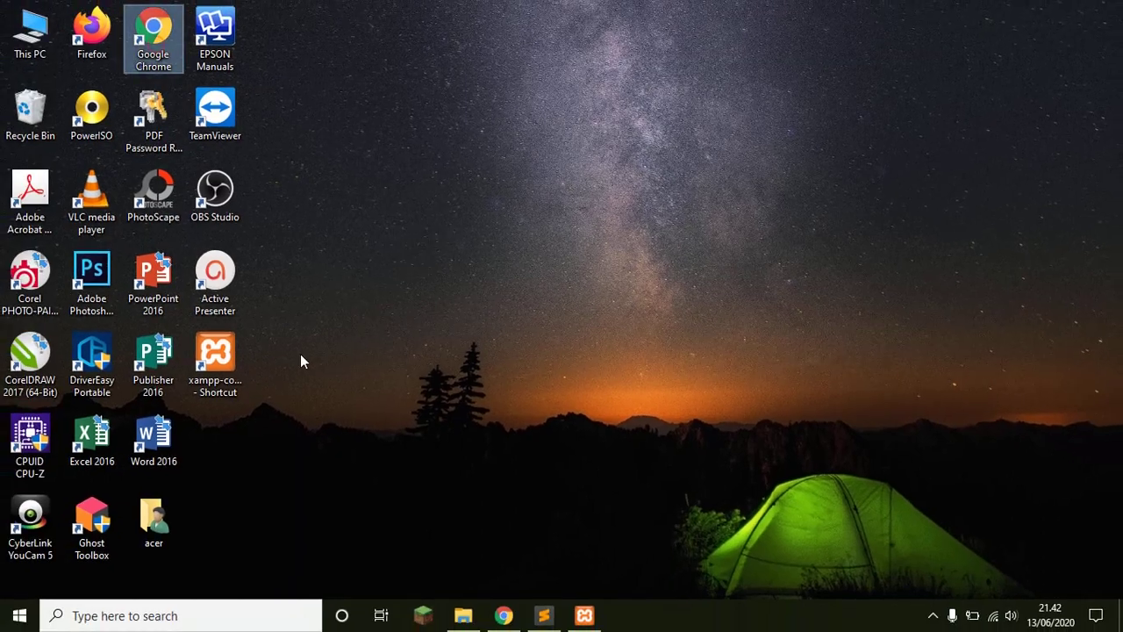
left_click(503, 615)
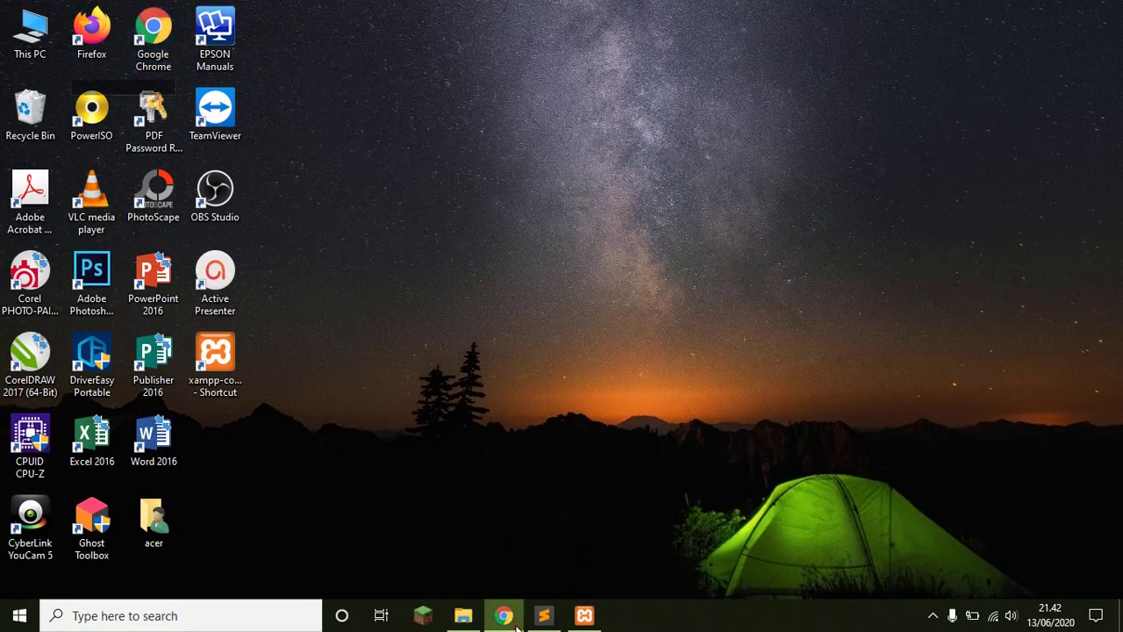
left_click(193, 42)
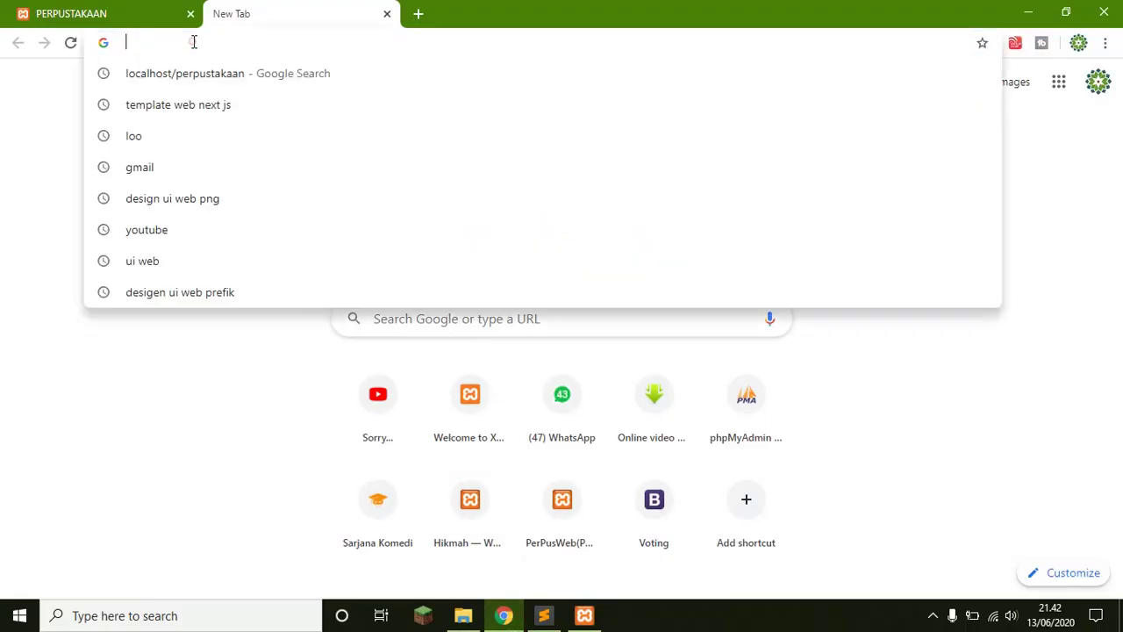
type("localhost")
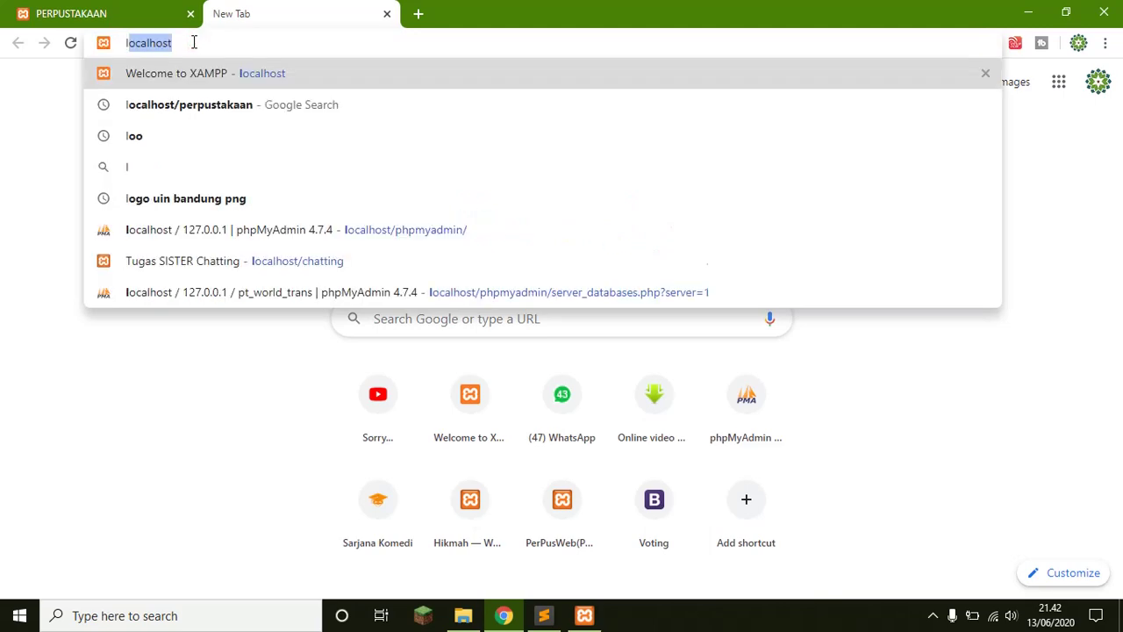
left_click(201, 43)
type("/")
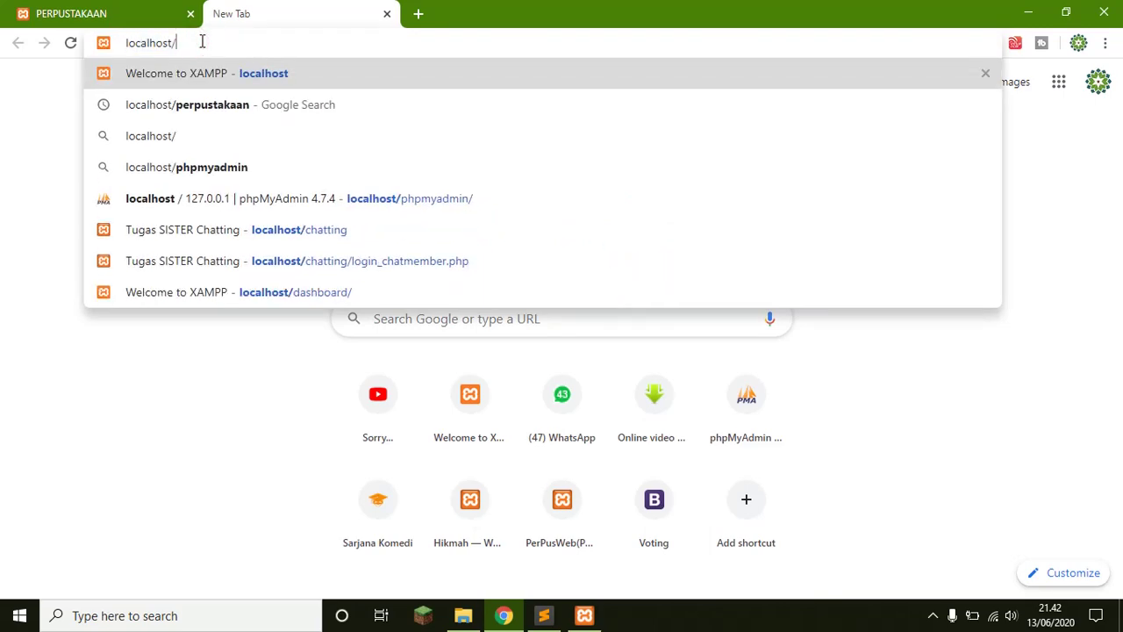
type("ph")
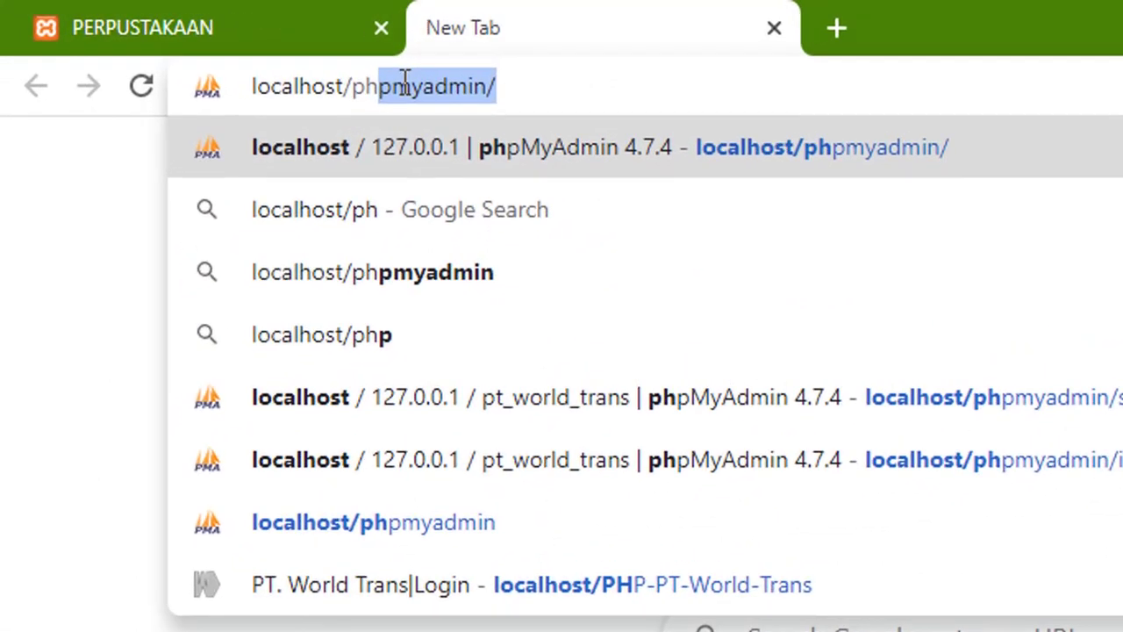
left_click(777, 85)
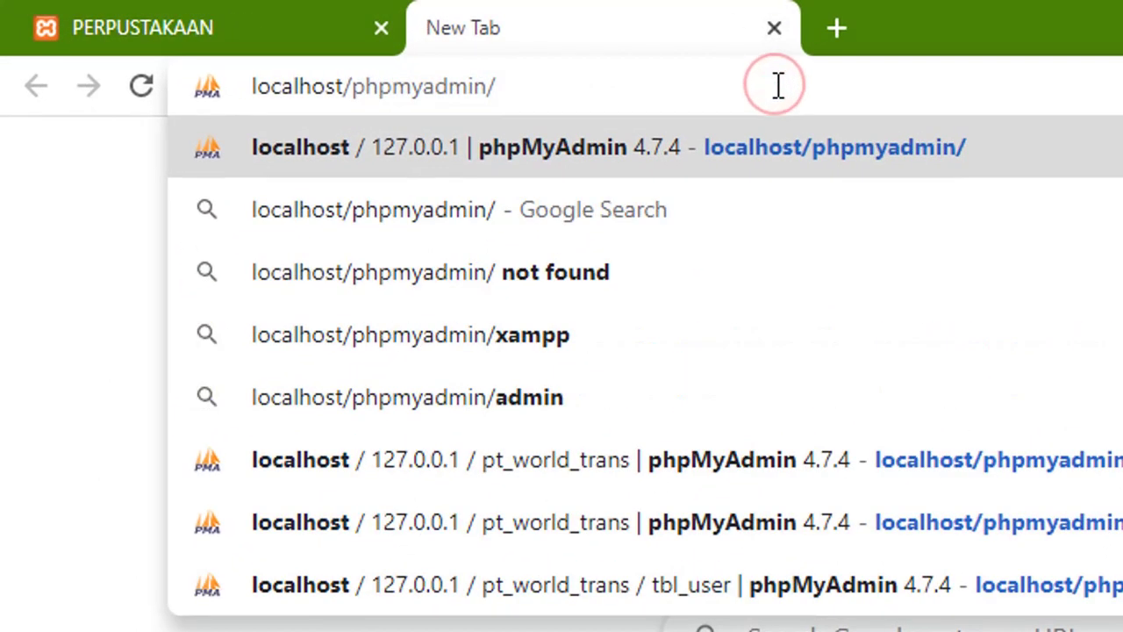
key("Return")
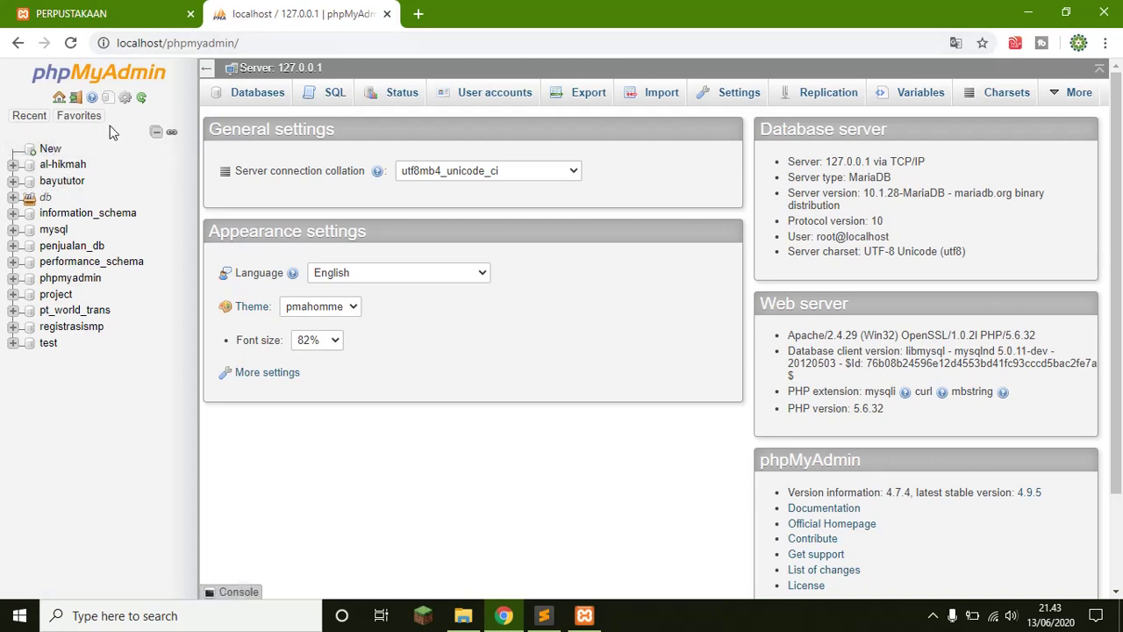
Step: Open phpMyAdmin's form for creating a new database and activate its database name field
left_click(39, 115)
left_click(48, 152)
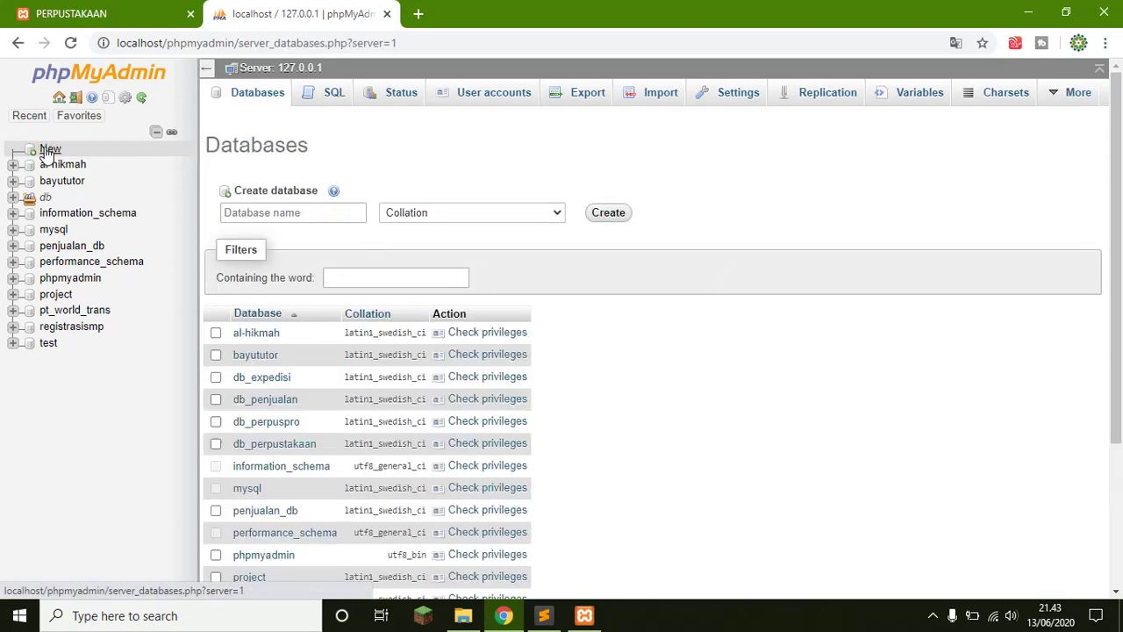
left_click(279, 211)
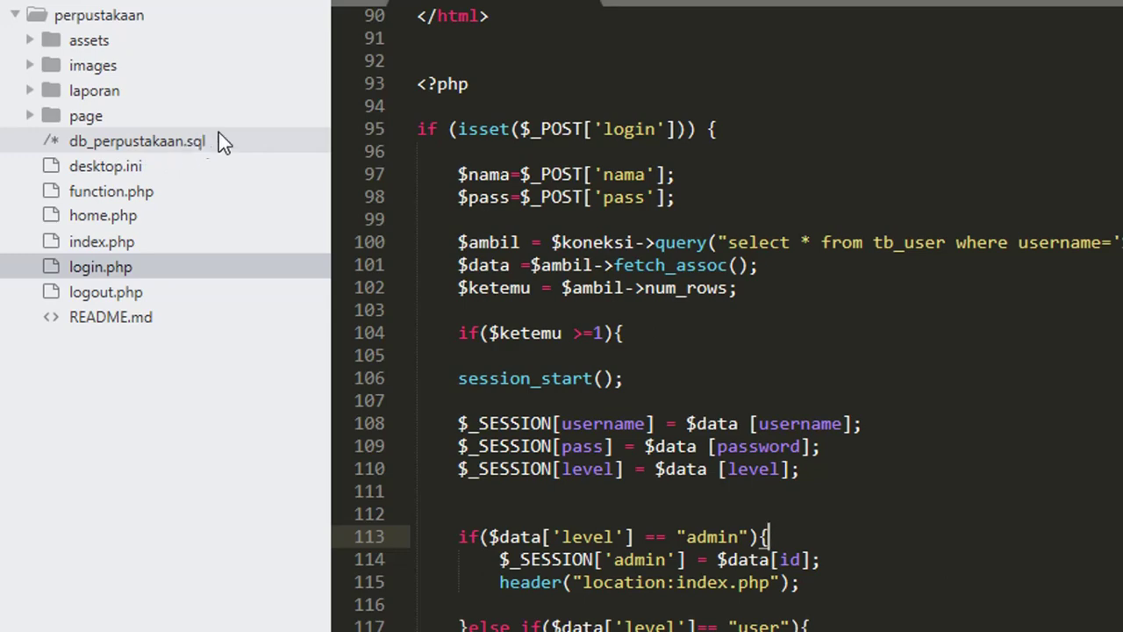
Step: Open db_perpustakaan.sql, bring up its file name for renaming, and enter db_perpustakaan as the new database's name in Chrome
left_click(181, 143)
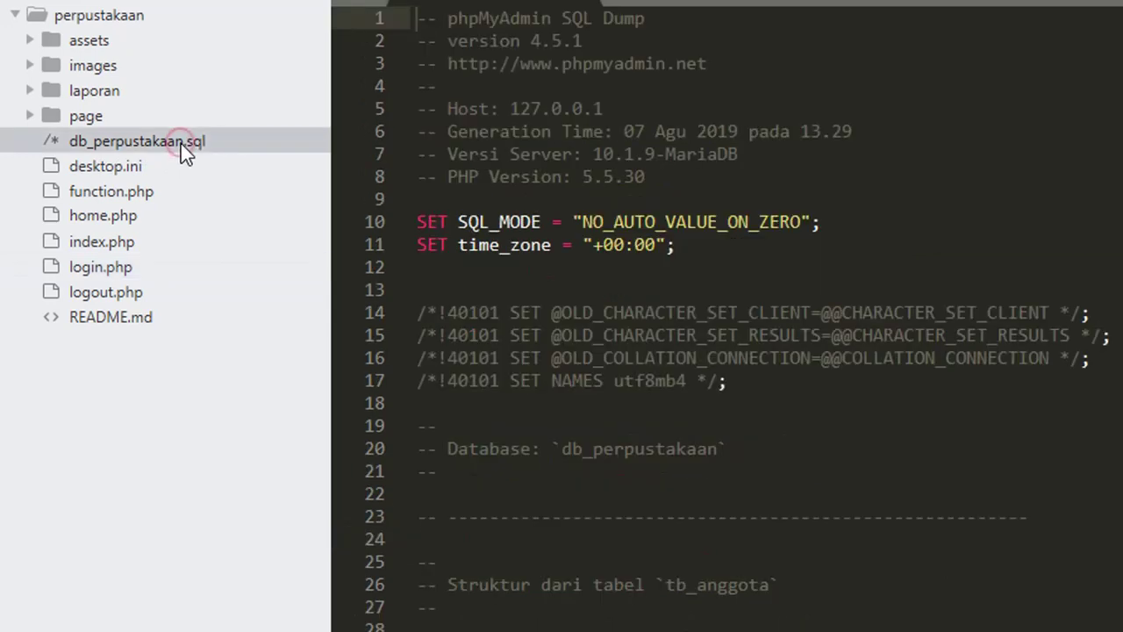
right_click(181, 143)
left_click(248, 173)
key("alt+Tab")
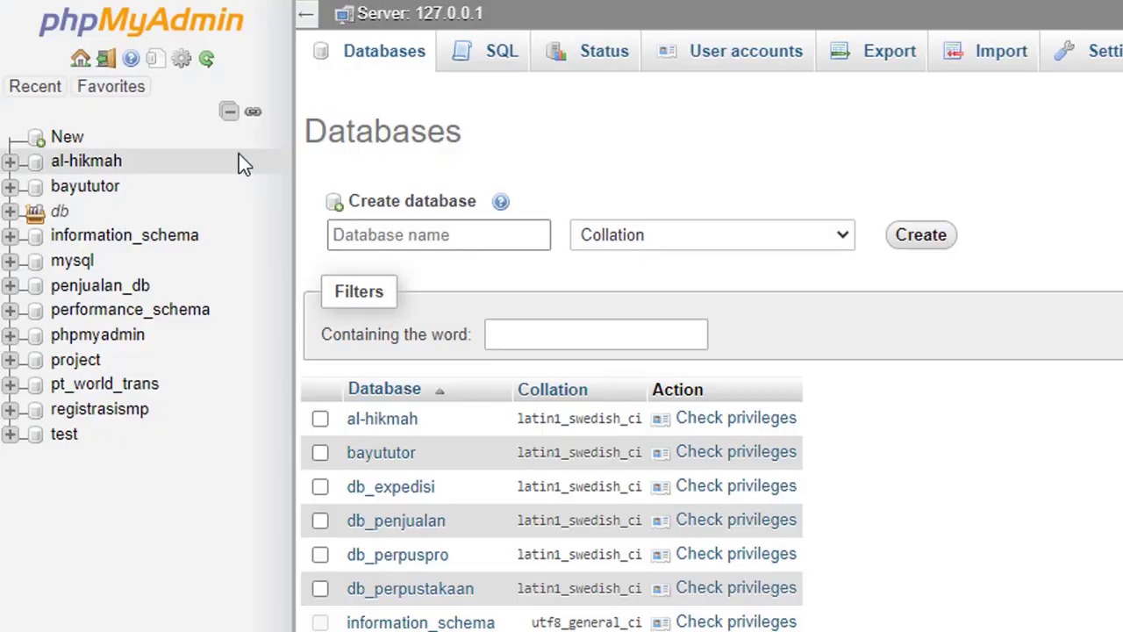
type("db_perpustakaan")
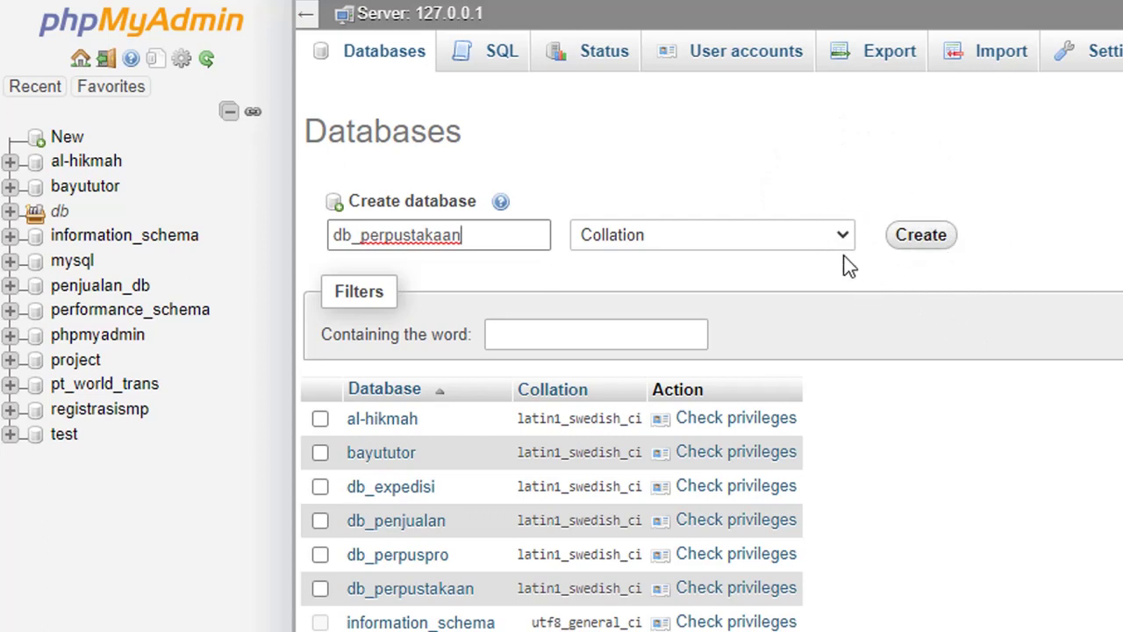
Step: Review phpMyAdmin's server import options and open the existing db_perpustakaan database from the db group to see its tables
left_click(999, 63)
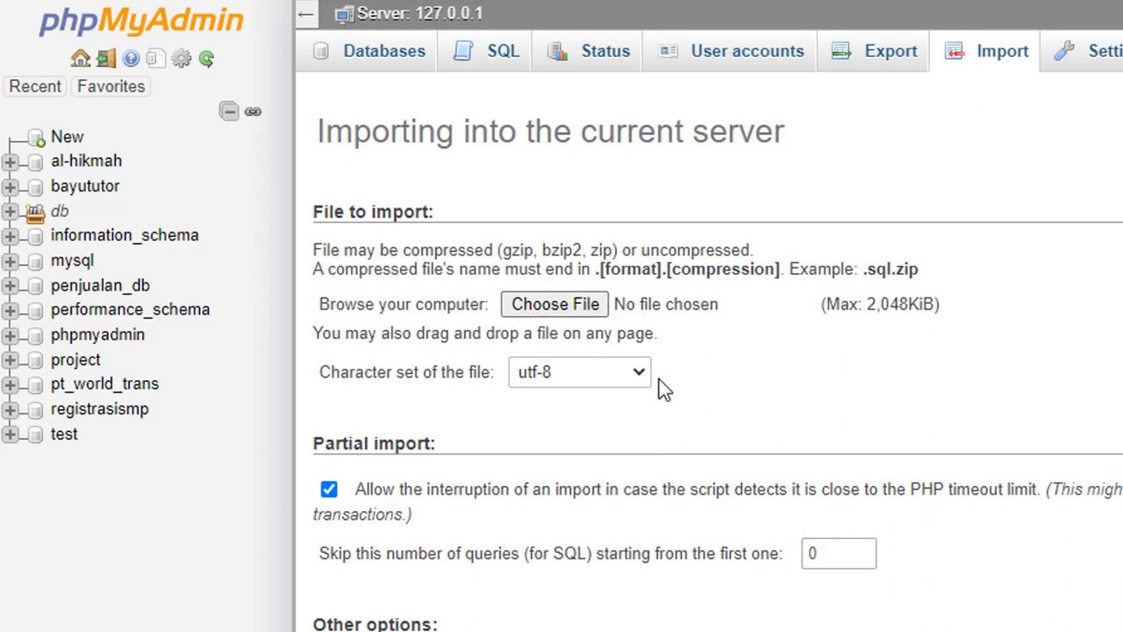
scroll(659, 382, "down", 4)
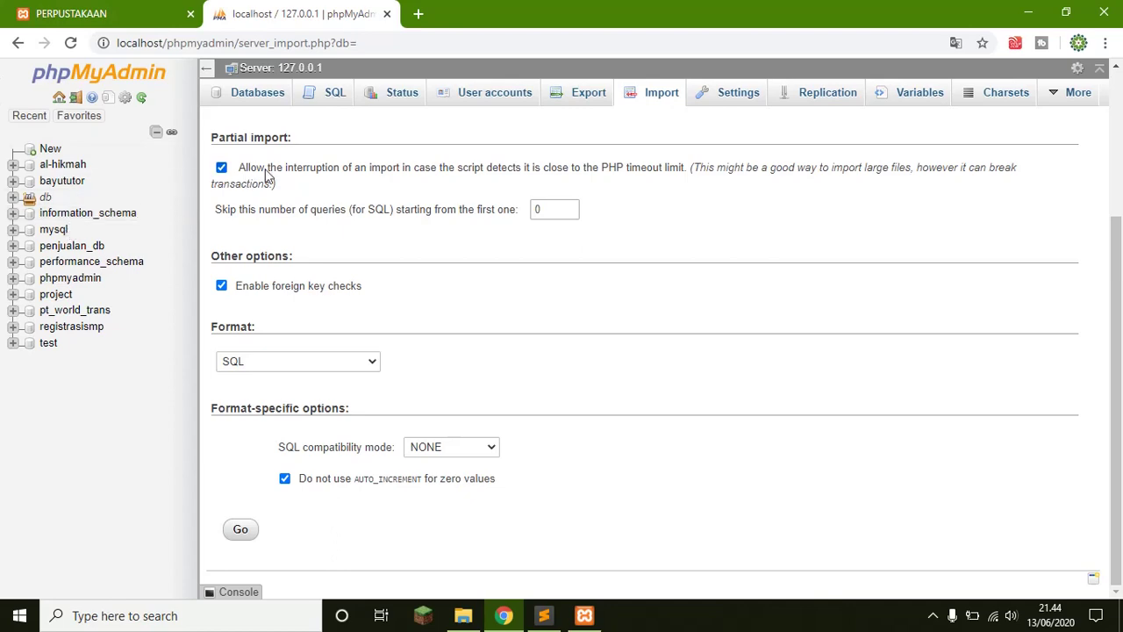
scroll(268, 176, "up", 3)
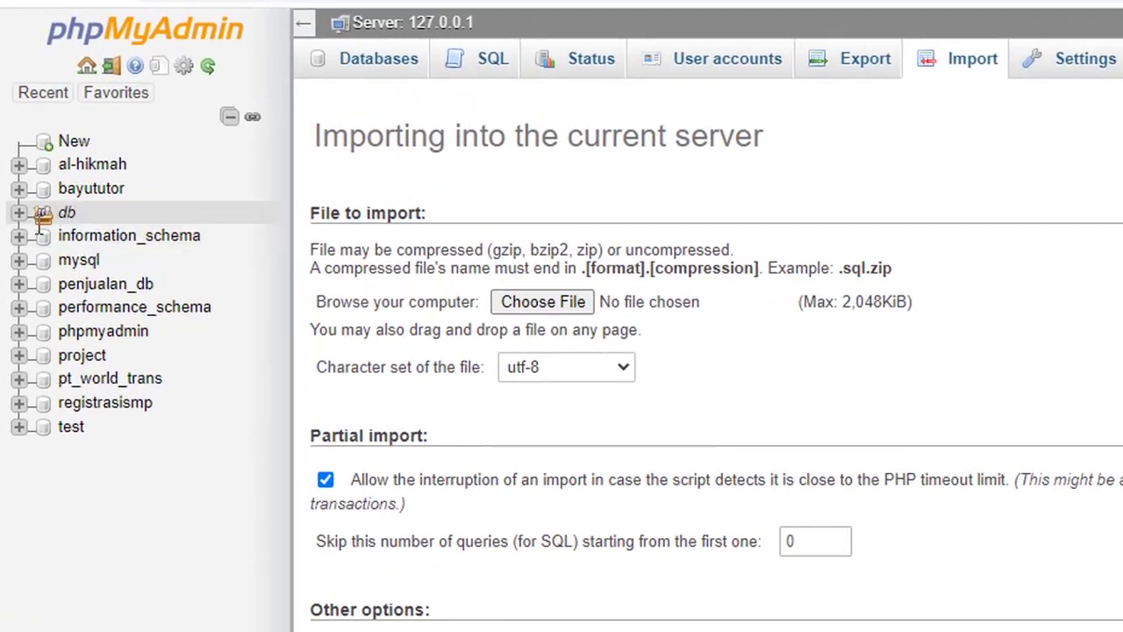
left_click(21, 214)
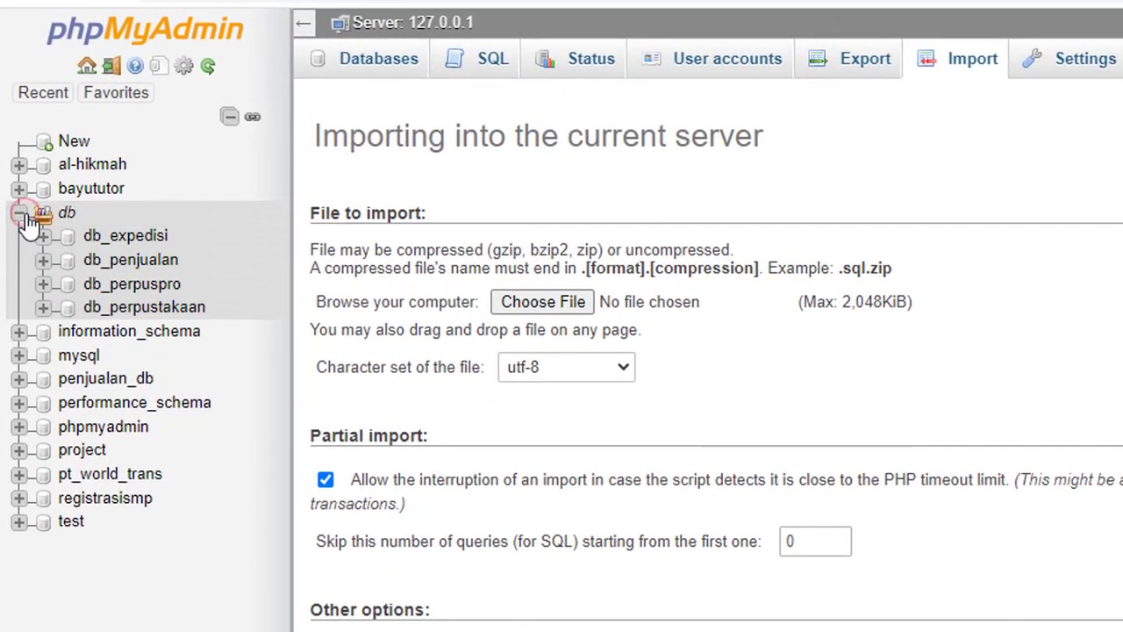
left_click(155, 312)
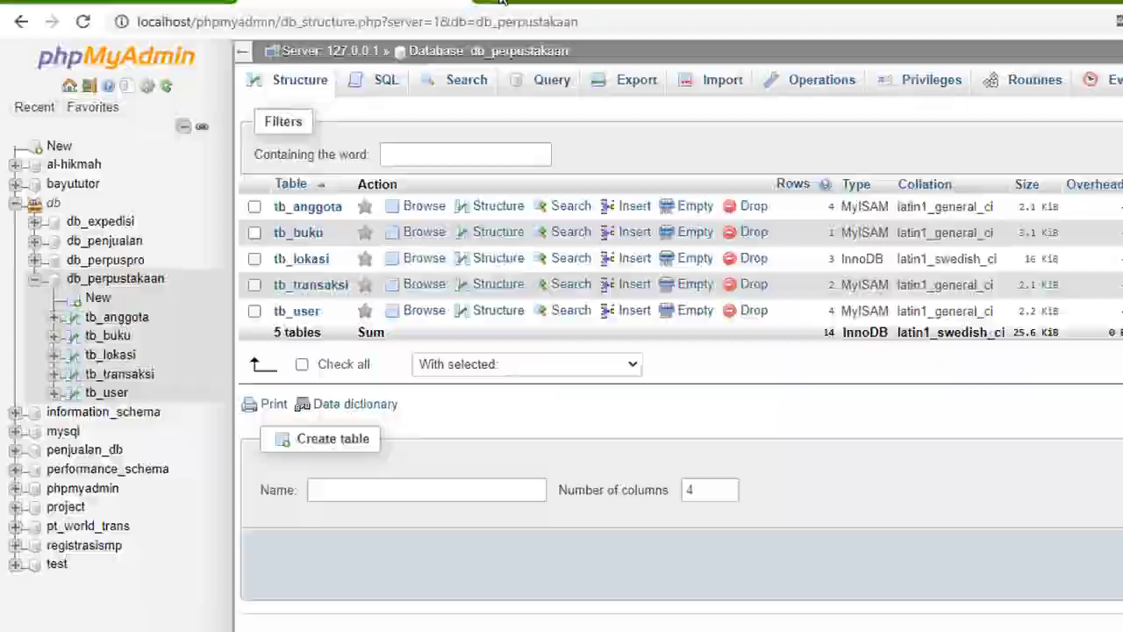
Step: Open a new browser tab and start its address with localhost/
left_click(413, 14)
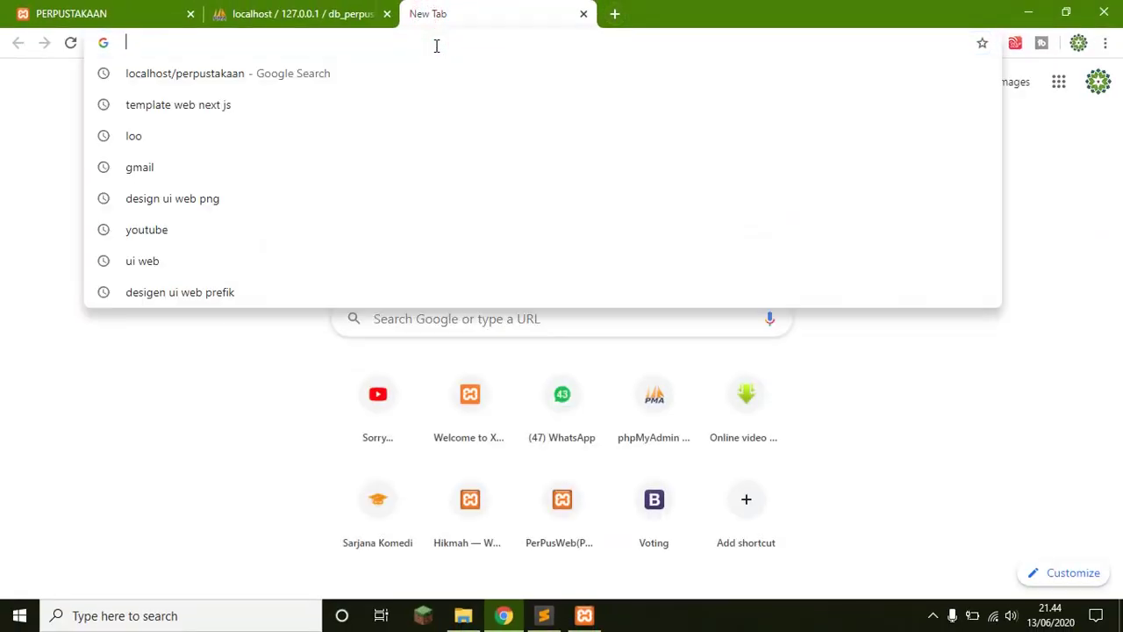
type("lo")
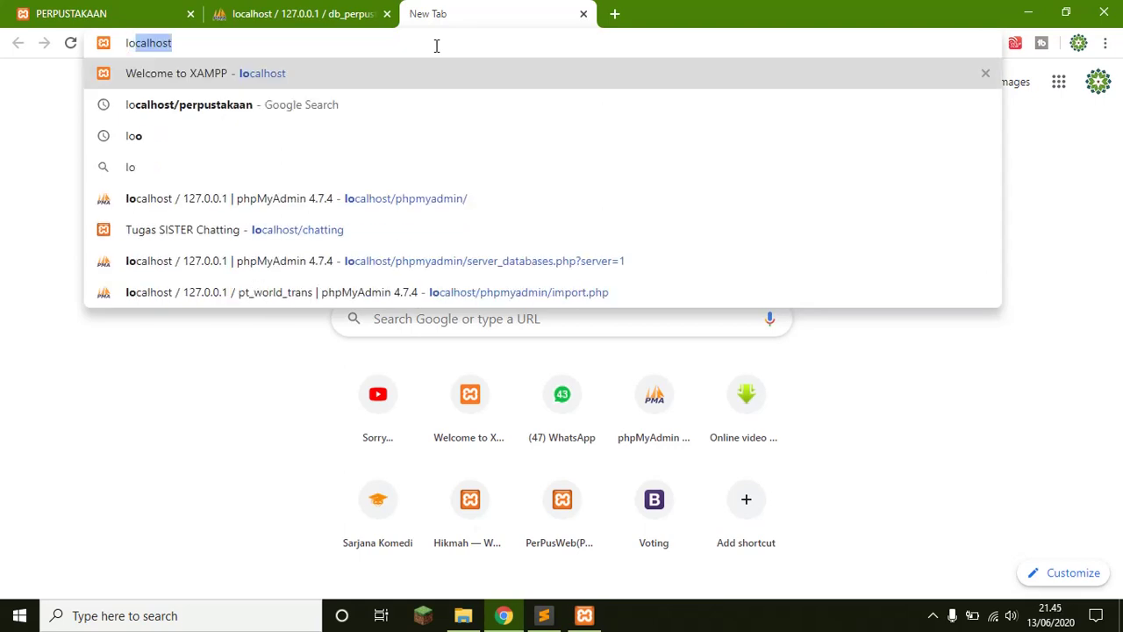
type("calhost")
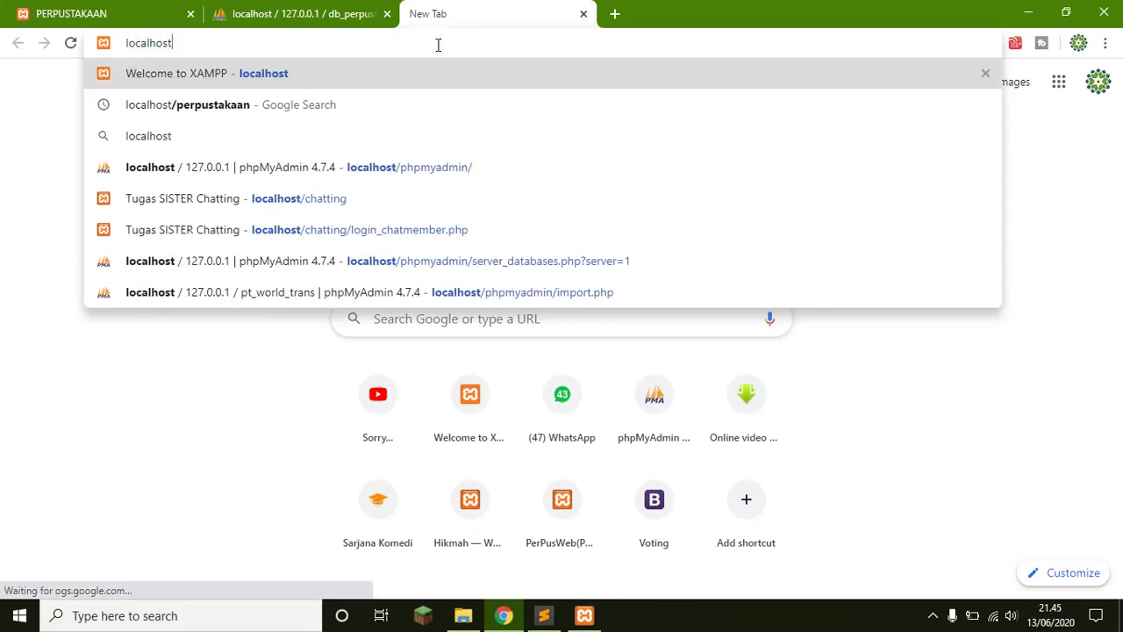
type("/")
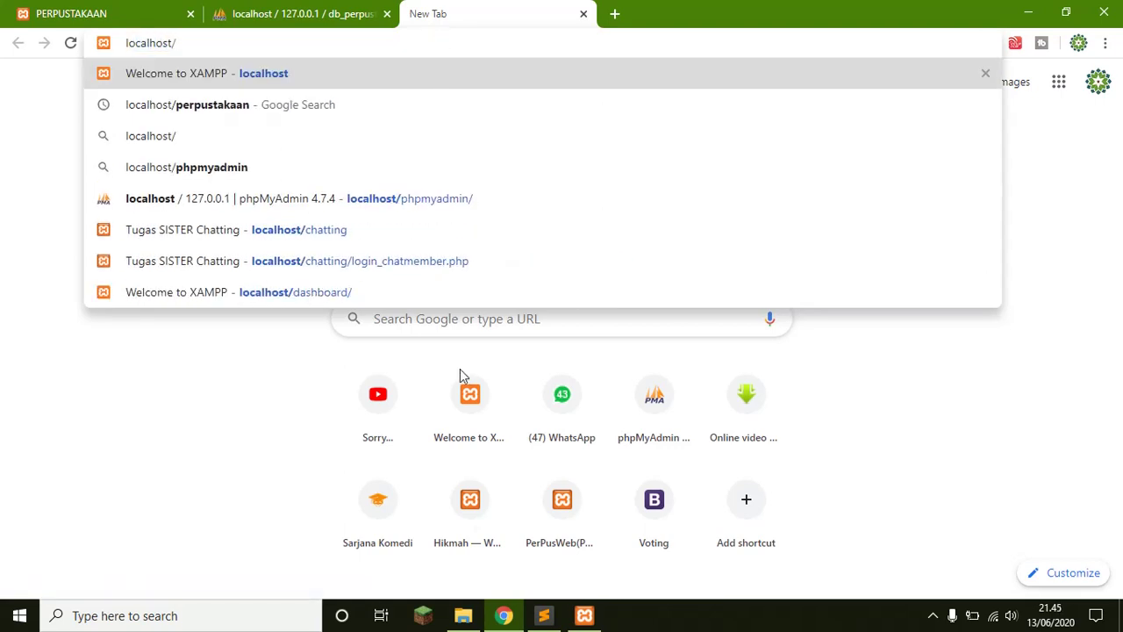
Step: Switch to Sublime Text, check the name of the perpustakaan project folder through its rename option, and return to Chrome
left_click(543, 615)
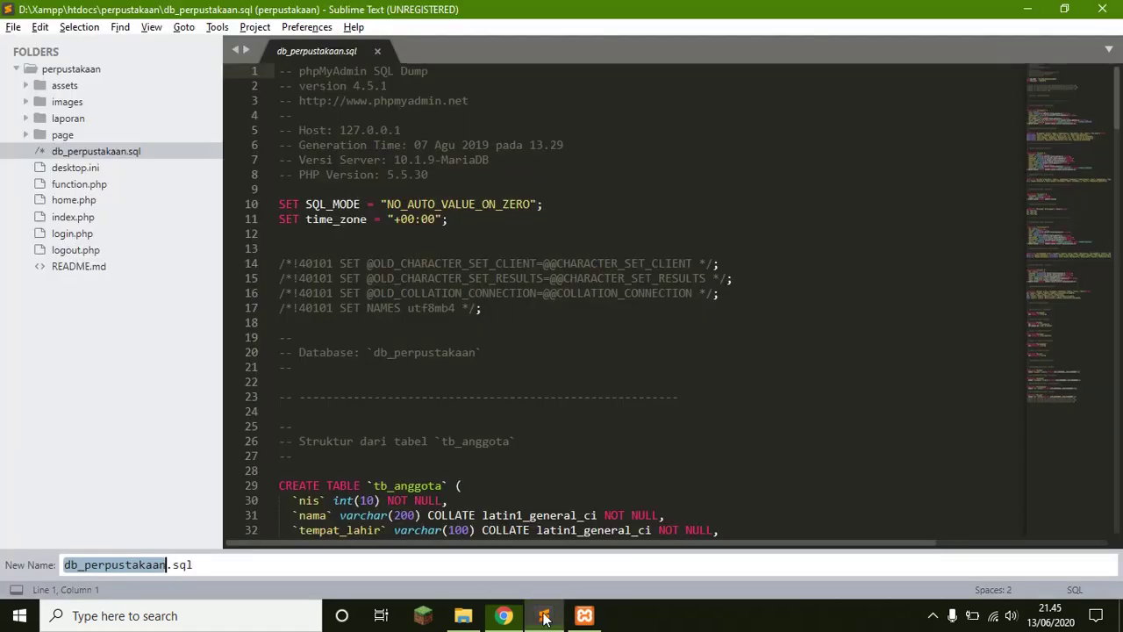
left_click(80, 75)
right_click(89, 68)
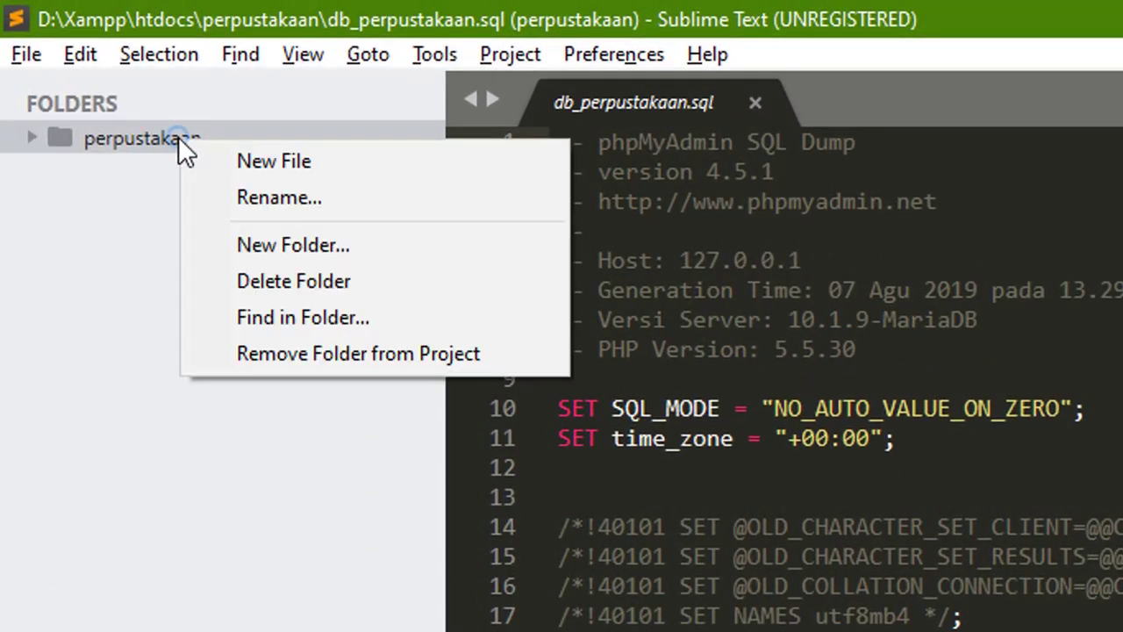
left_click(286, 195)
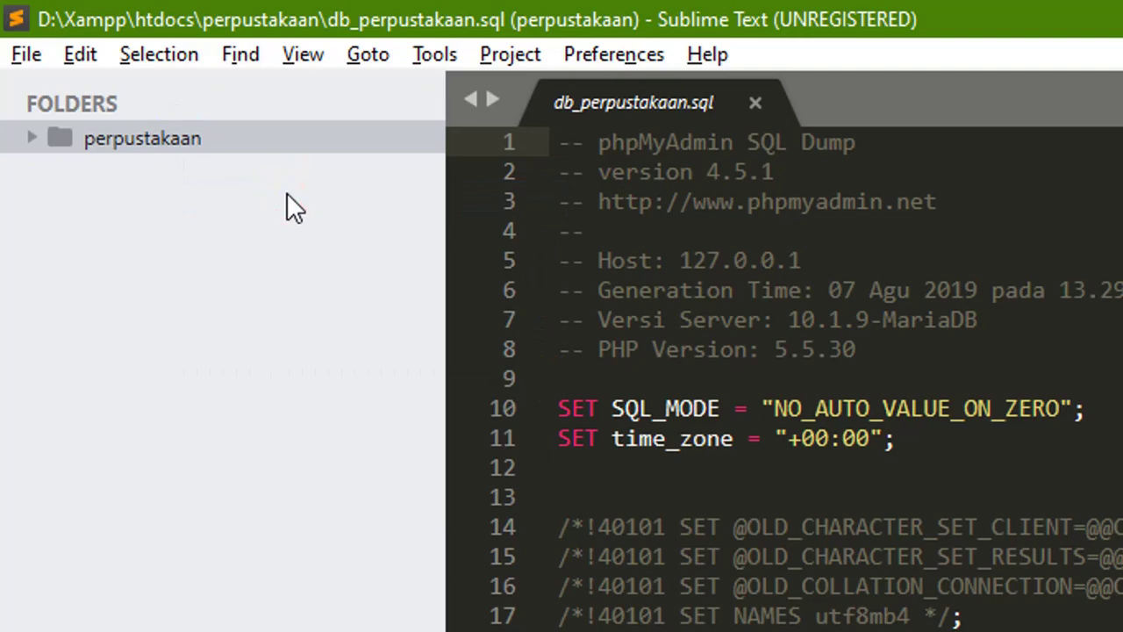
key("alt+Tab")
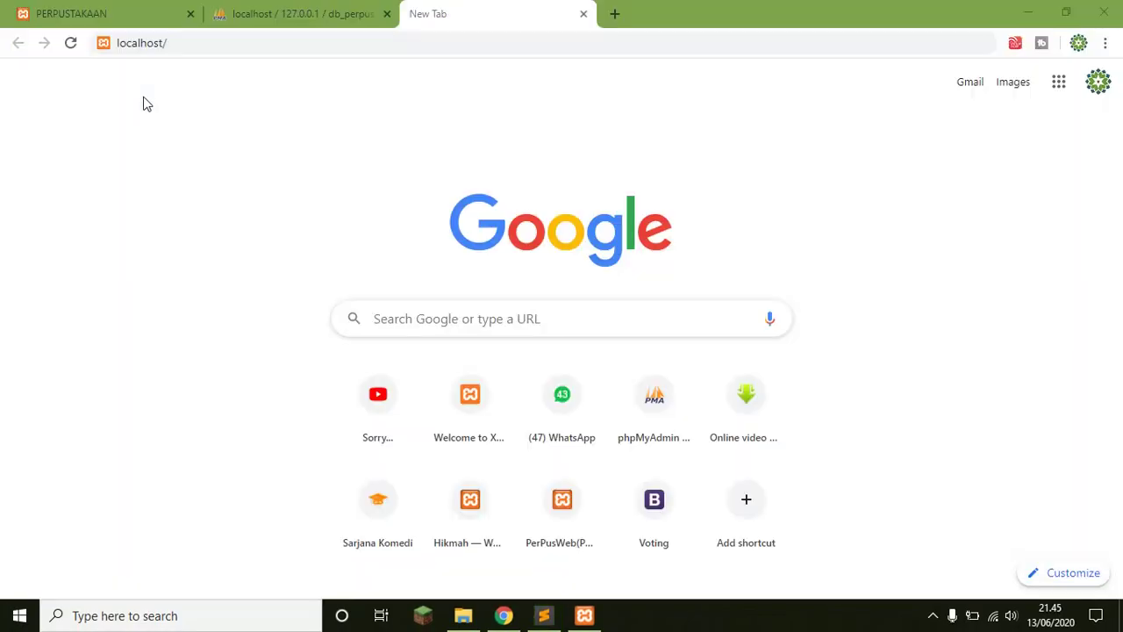
Step: Complete the address as localhost/perpustakaan and load the library application
type("perpustakaan")
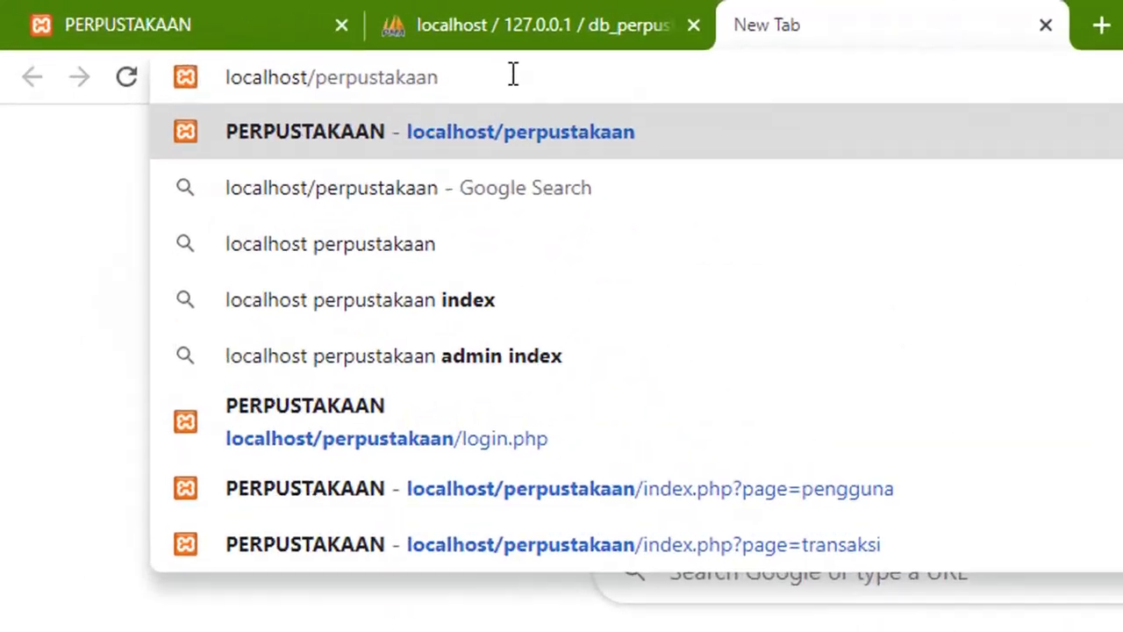
left_click_drag(284, 41, 107, 42)
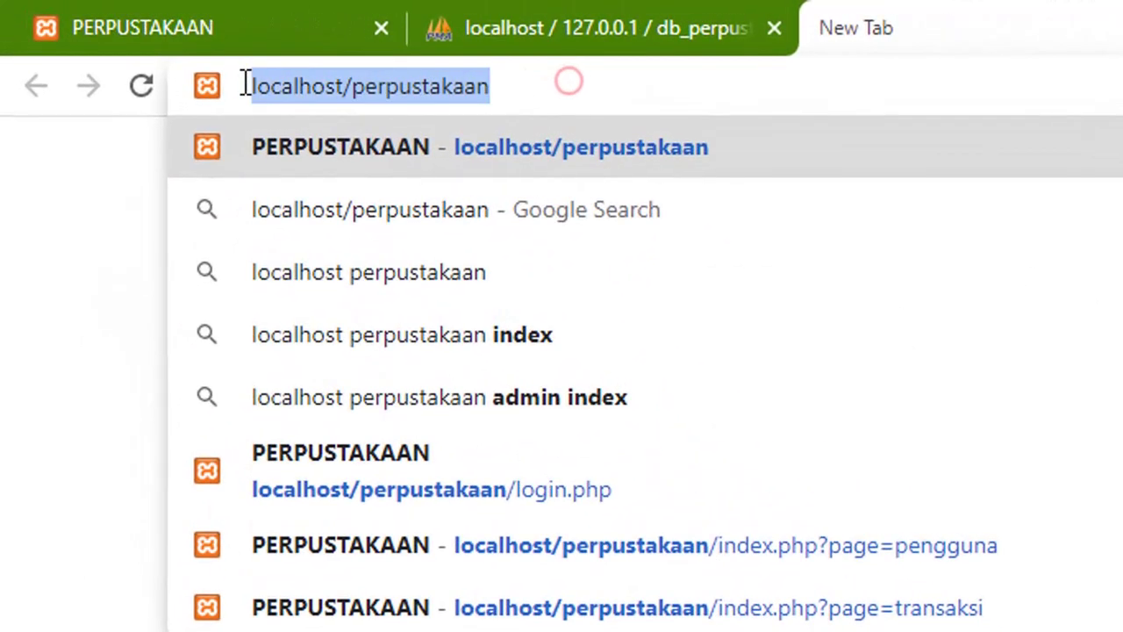
left_click(569, 88)
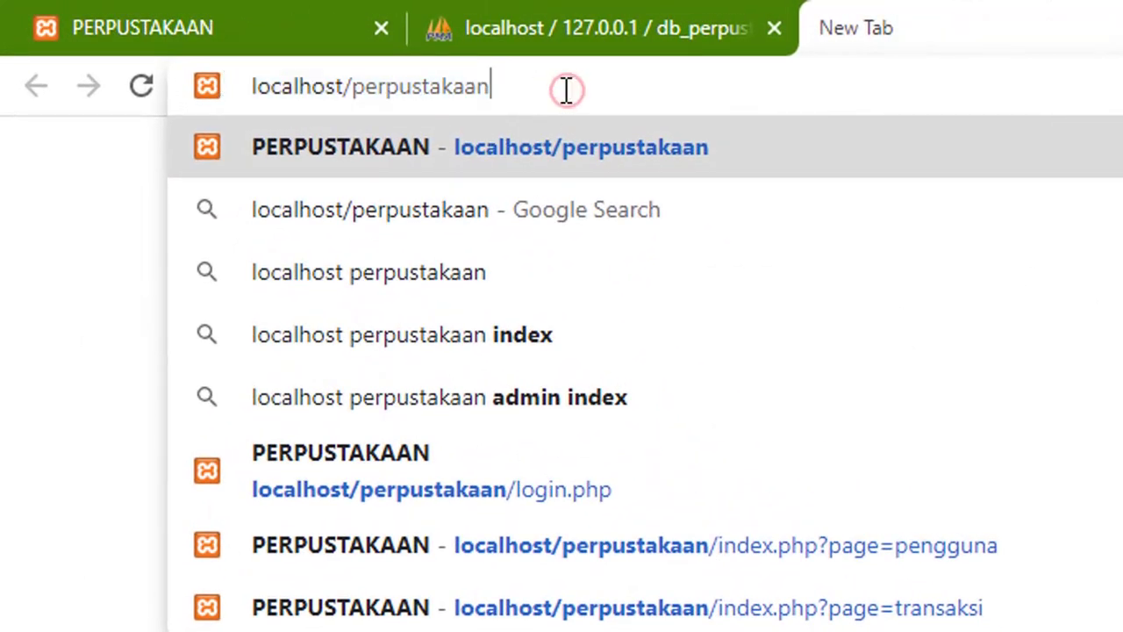
left_click(585, 91)
key("Return")
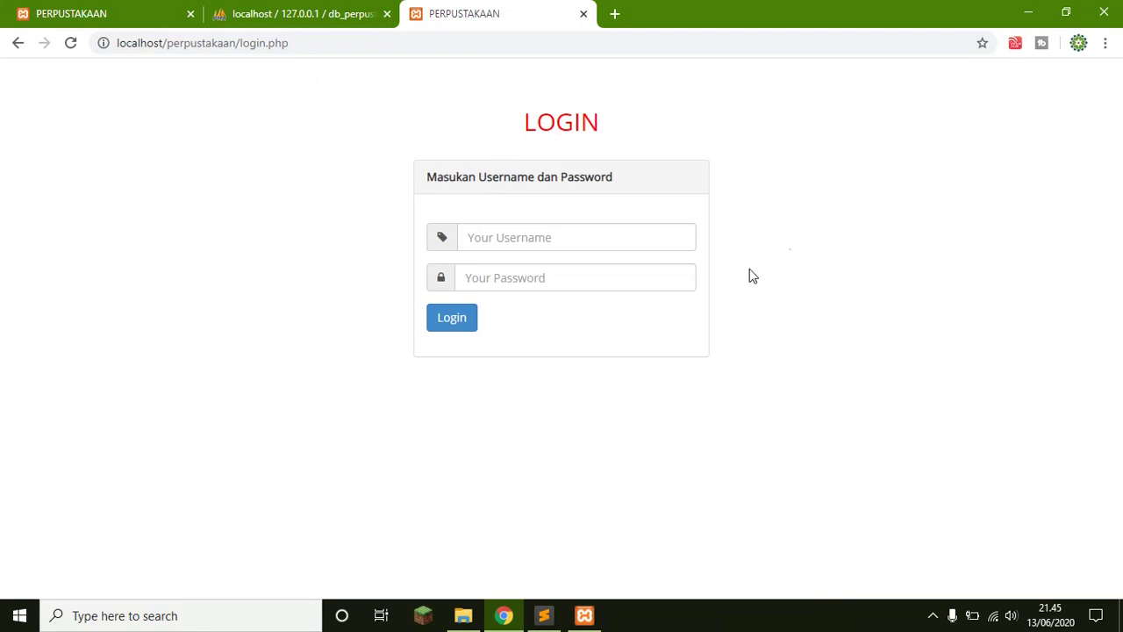
Step: Fill in the username admin and the account password on the login form, and log in
left_click(494, 236)
left_click(849, 156)
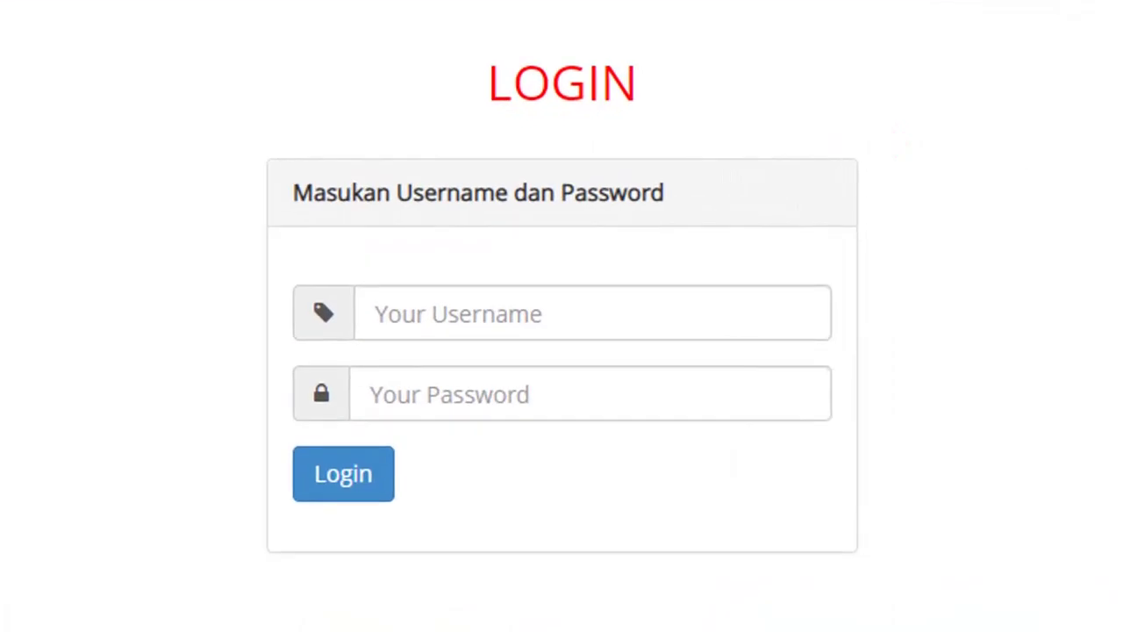
left_click(481, 305)
left_click(423, 395)
double_click(426, 299)
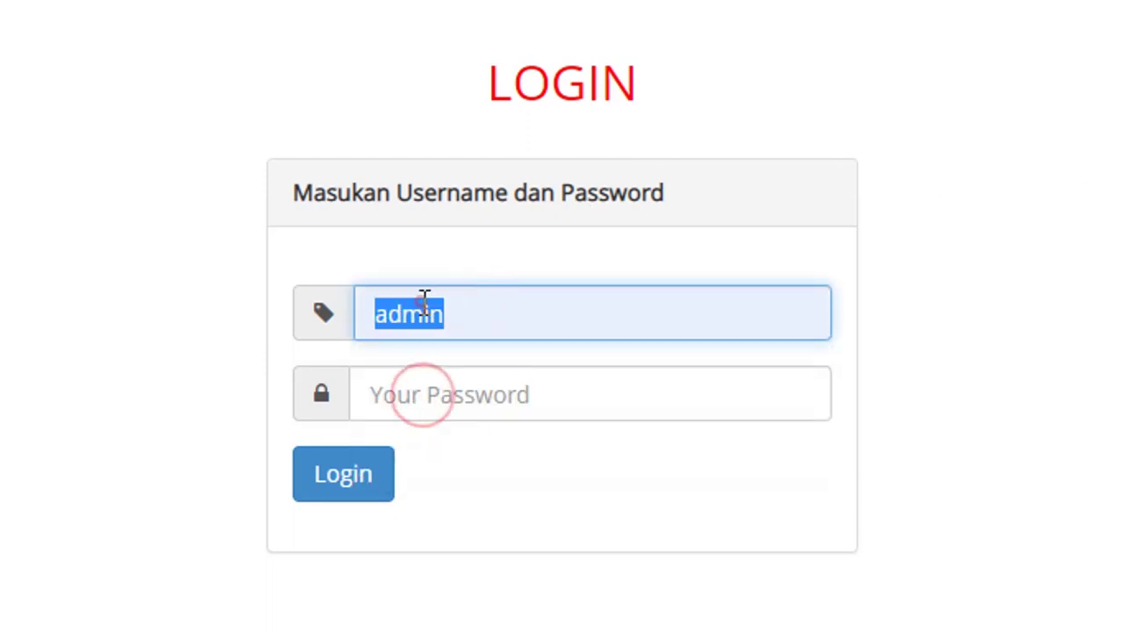
right_click(424, 300)
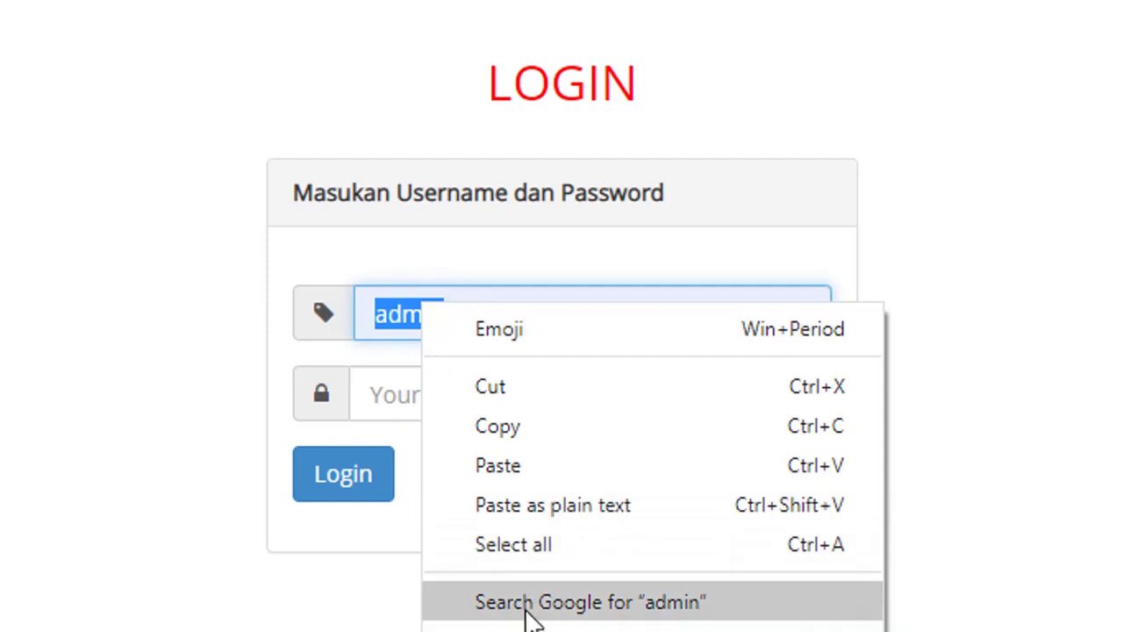
left_click(529, 424)
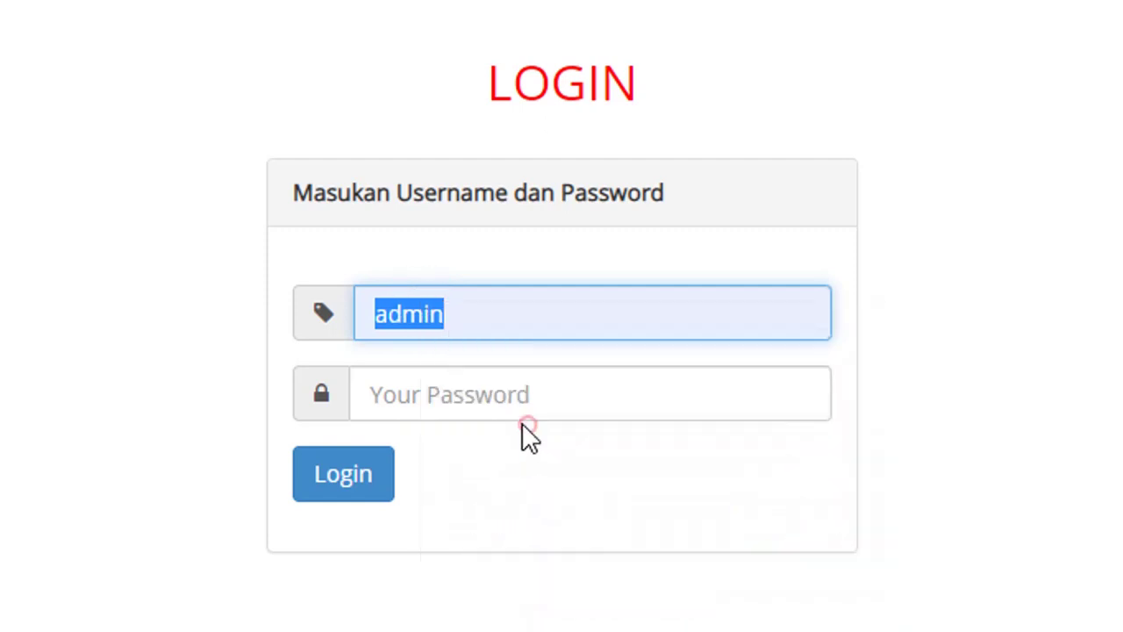
right_click(416, 394)
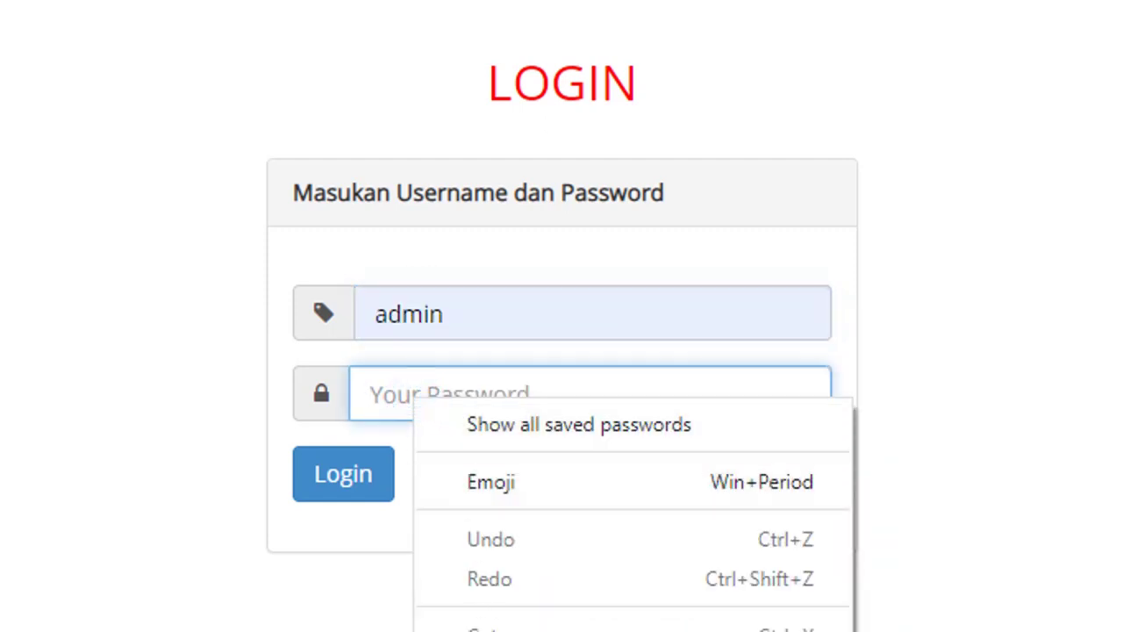
left_click(490, 631)
left_click(358, 476)
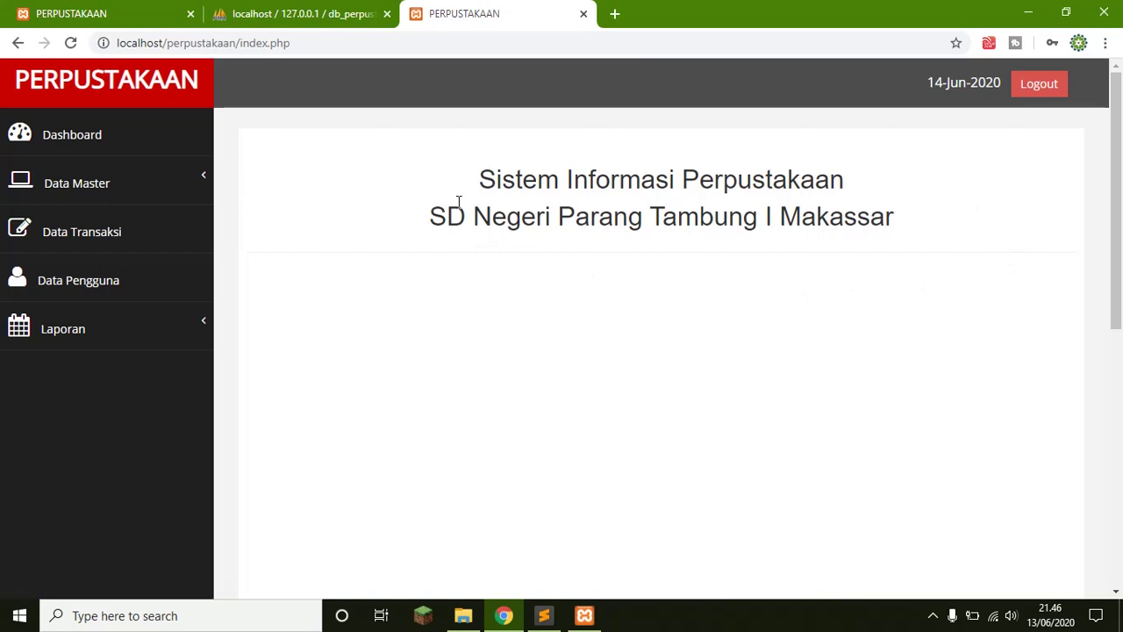
Step: View the Data Lokasi Buku, Data Buku and Data Anggota pages of the Data Master section
left_click(120, 192)
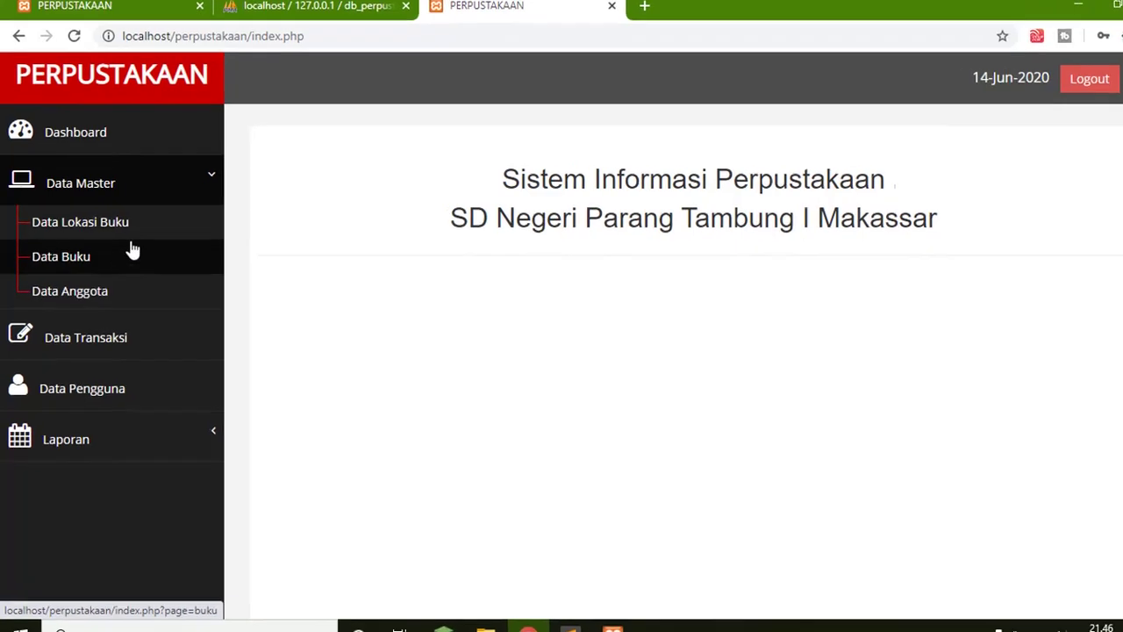
left_click(131, 225)
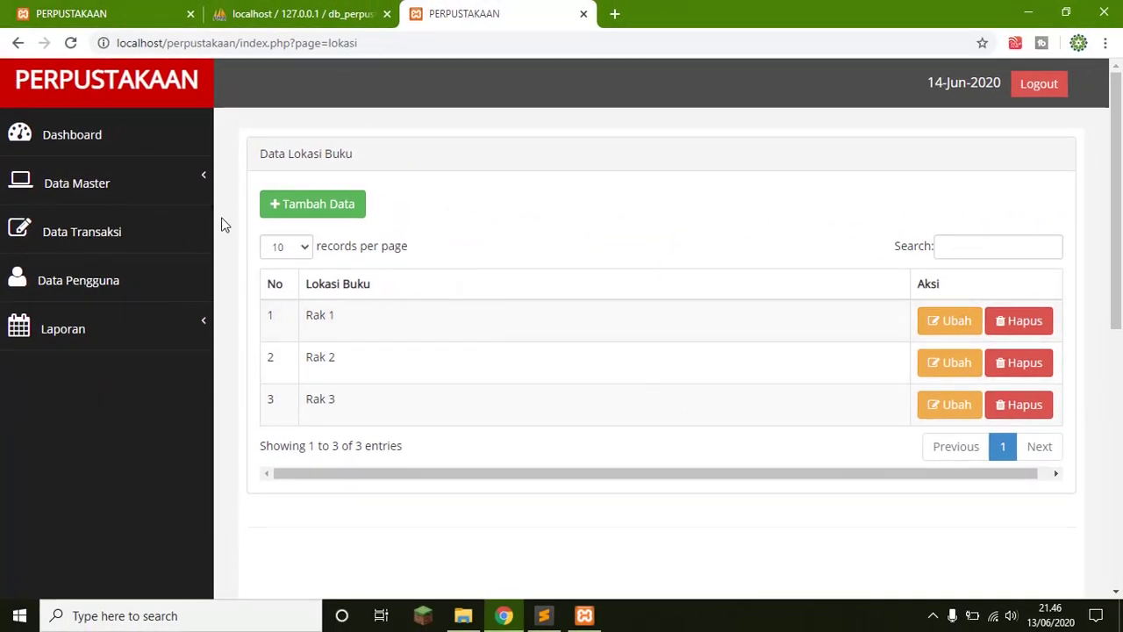
left_click(103, 183)
left_click(75, 263)
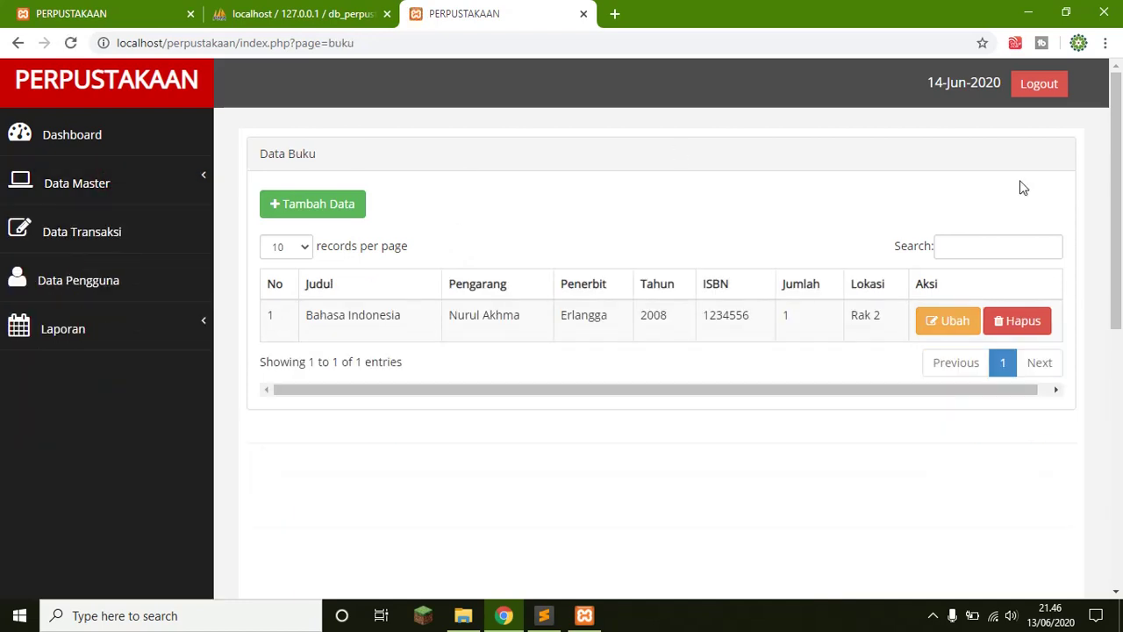
left_click(105, 173)
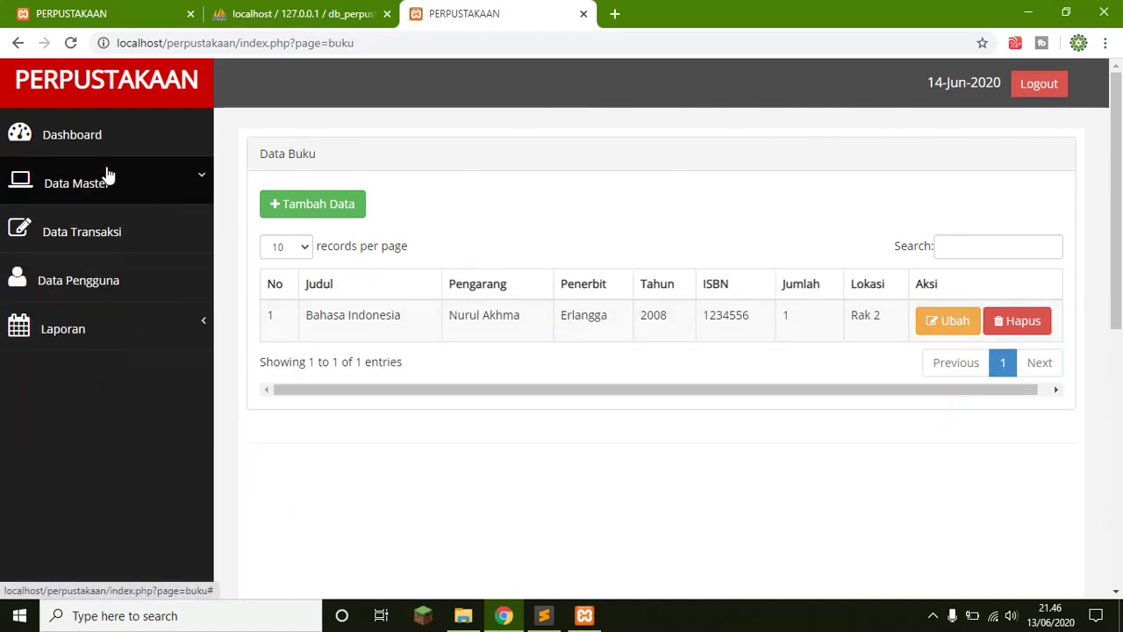
left_click(79, 289)
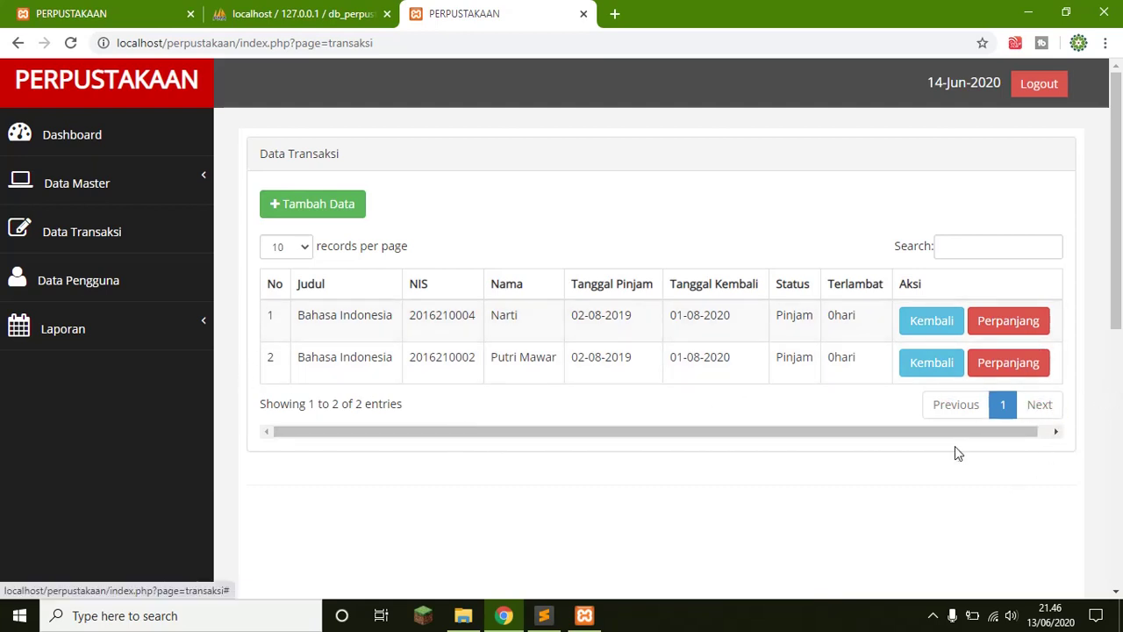
Step: Open the Data Pengguna page and look through its table of user accounts
left_click(78, 282)
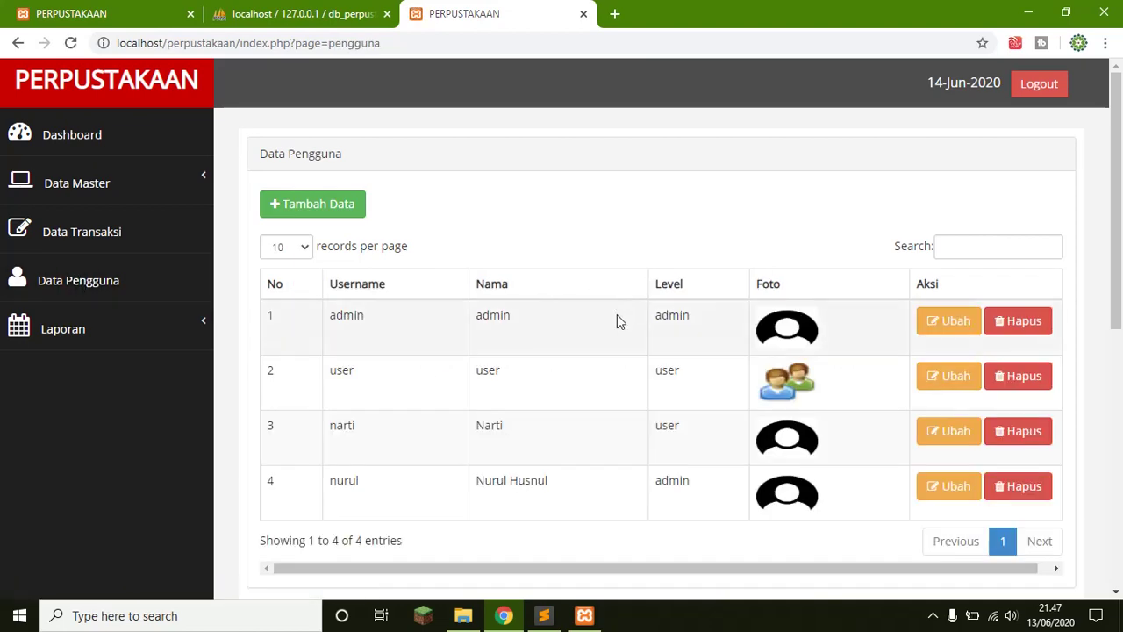
scroll(616, 321, "down", 2)
scroll(616, 321, "up", 2)
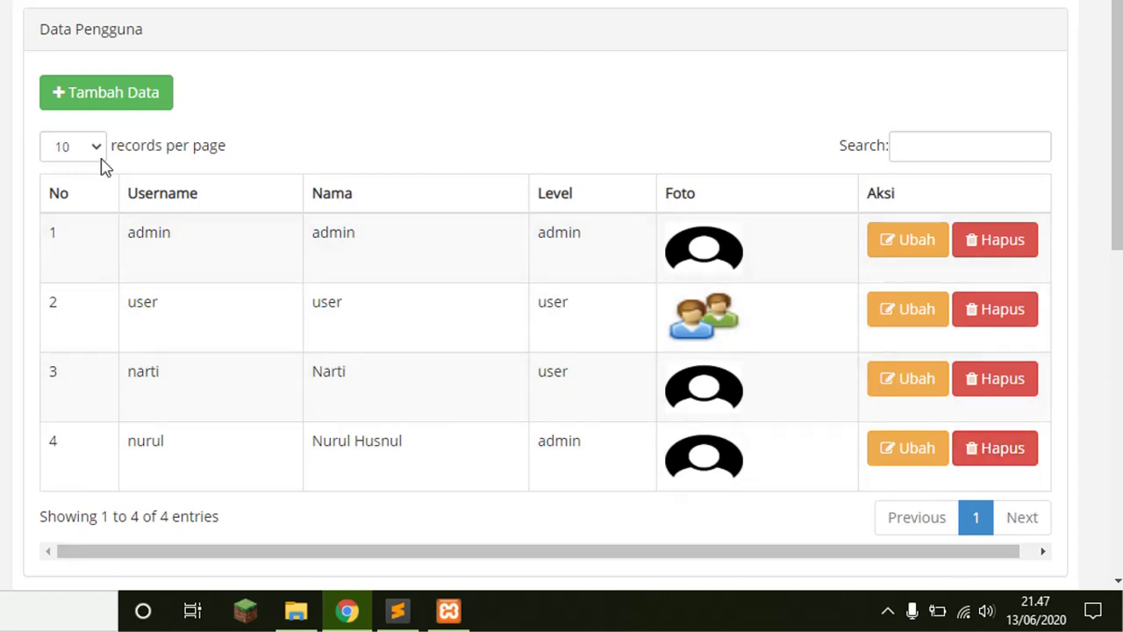
scroll(220, 309, "down", 1)
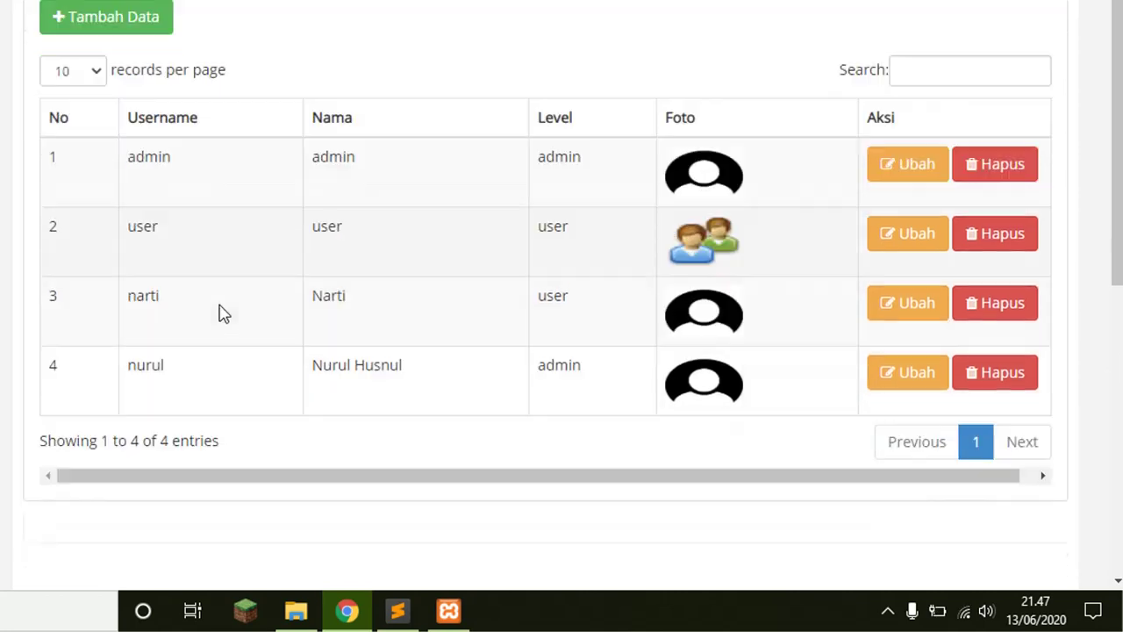
scroll(220, 313, "up", 1)
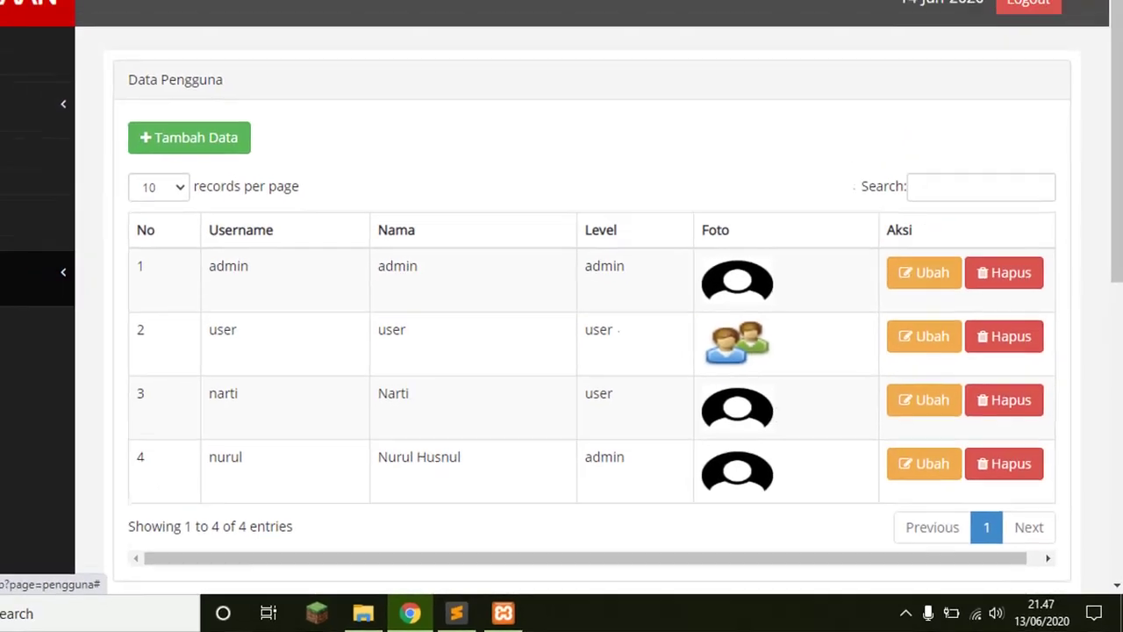
Step: Open the Laporan Buku report form and check the calendars of its Dari Tanggal and Sampai Tanggal fields without choosing dates
left_click(46, 328)
scroll(115, 319, "down", 2)
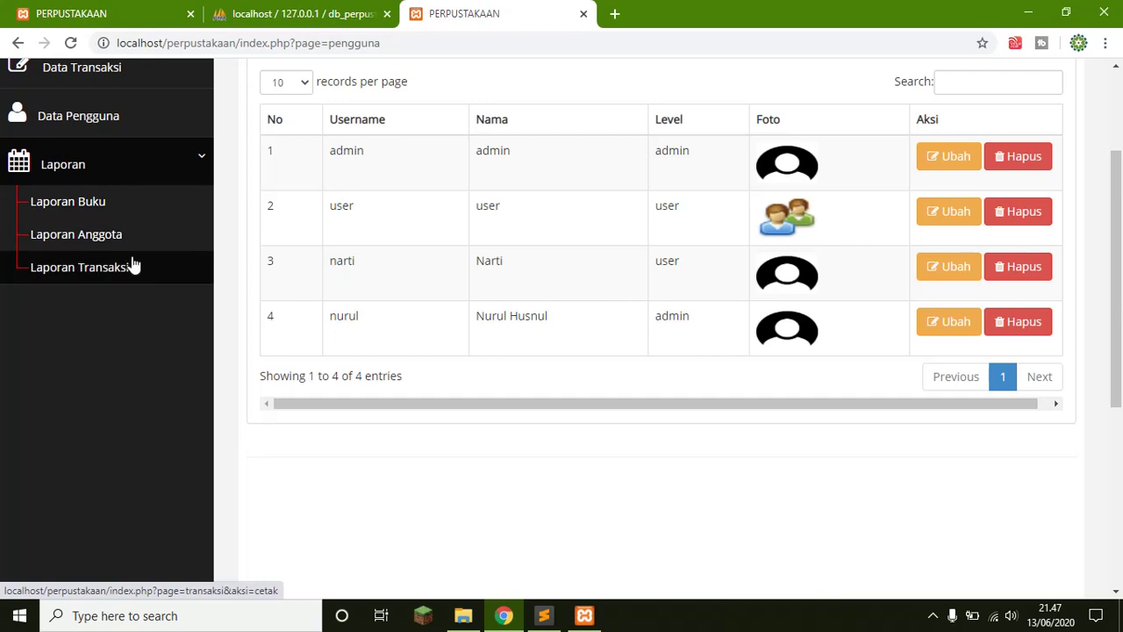
left_click(111, 214)
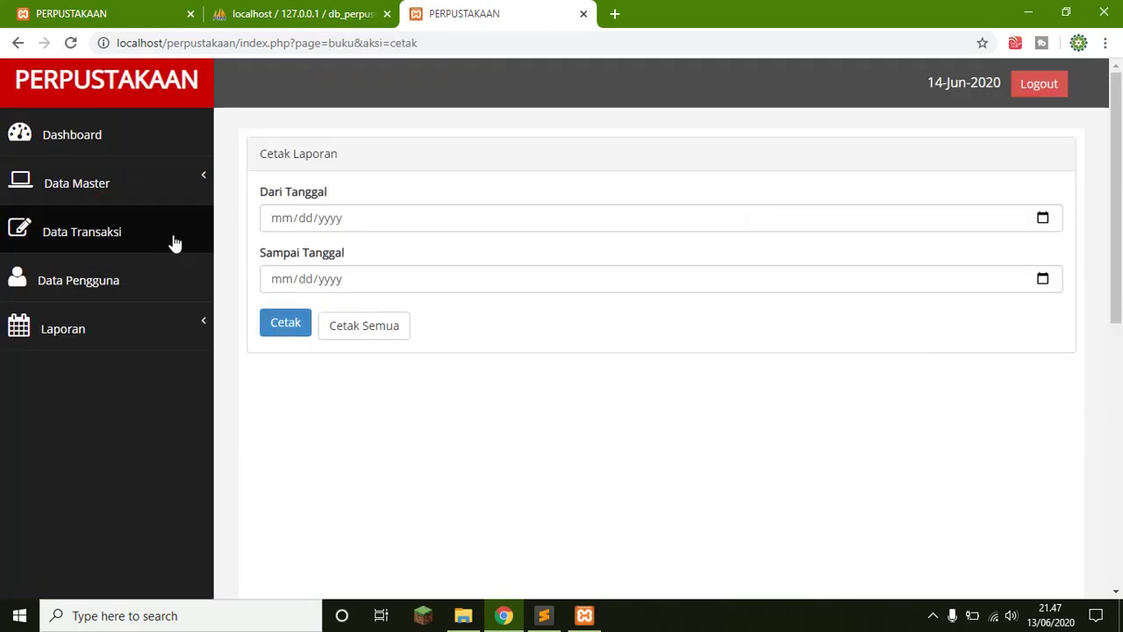
left_click(1042, 219)
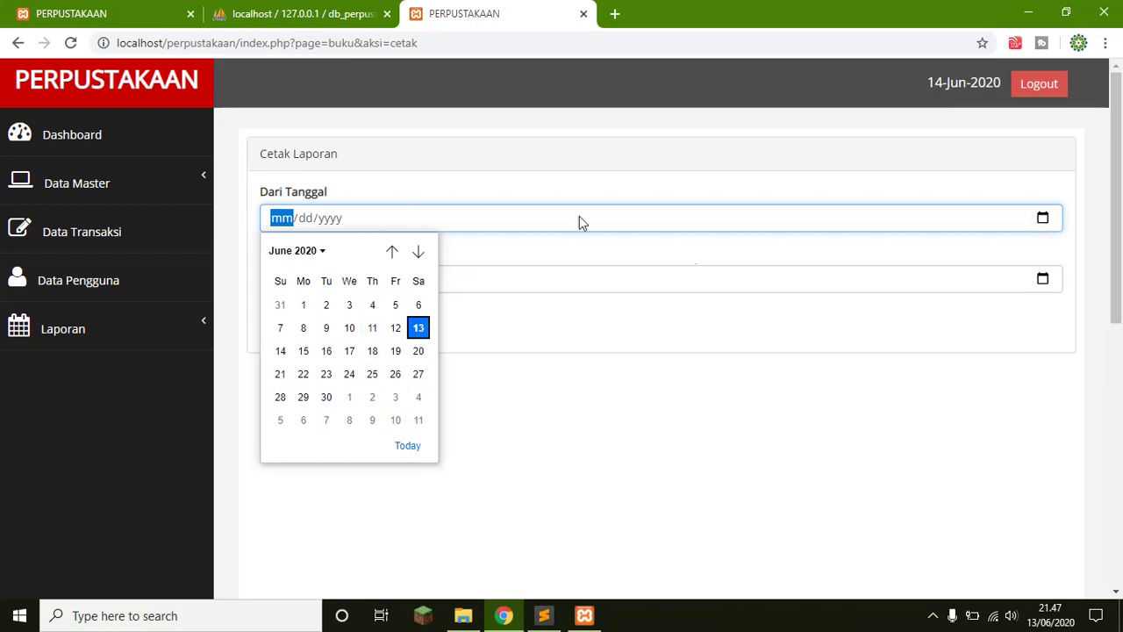
left_click(1043, 278)
left_click(1043, 279)
left_click(929, 336)
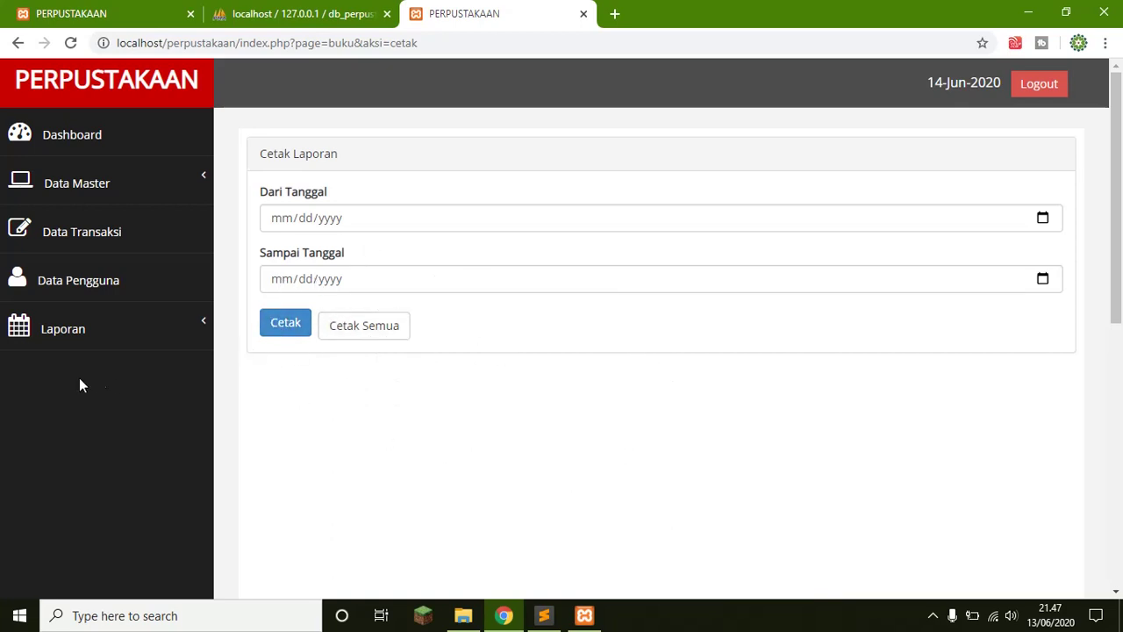
Step: View the Laporan Anggota report form, and open the Laporan Transaksi form to check its Dari Tanggal and Sampai Tanggal fields
left_click(92, 329)
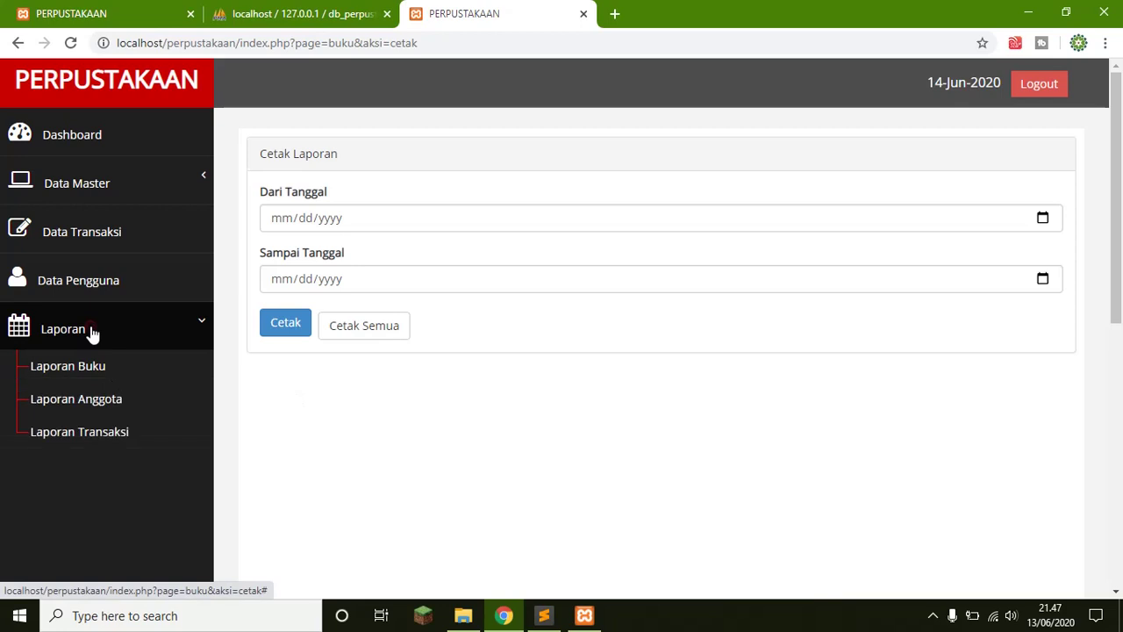
left_click(114, 399)
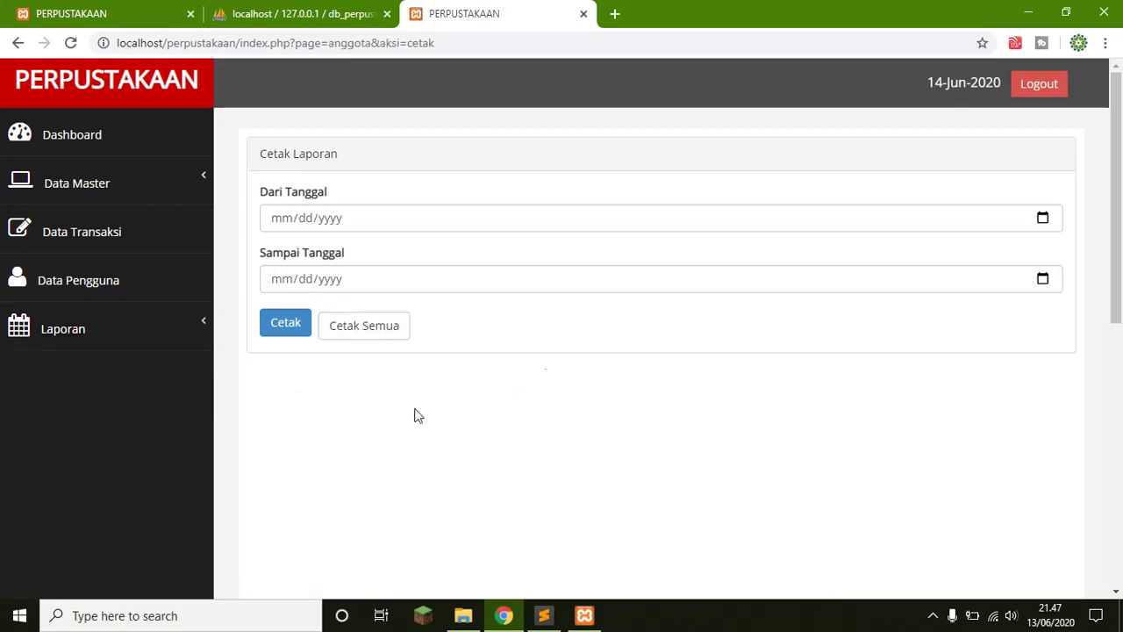
left_click(176, 323)
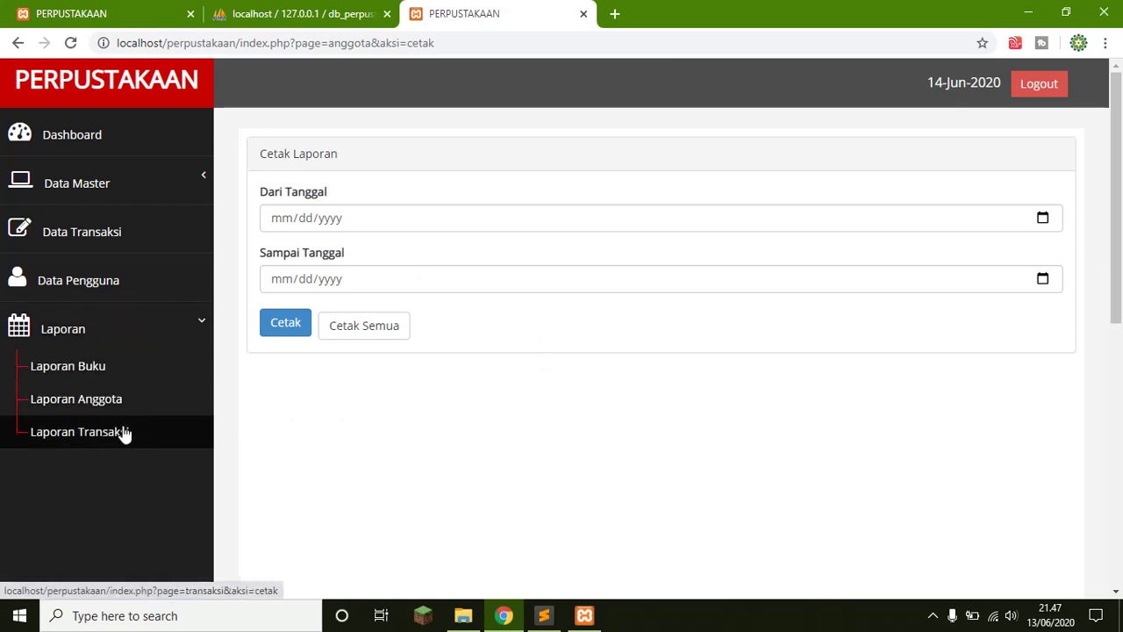
left_click(123, 432)
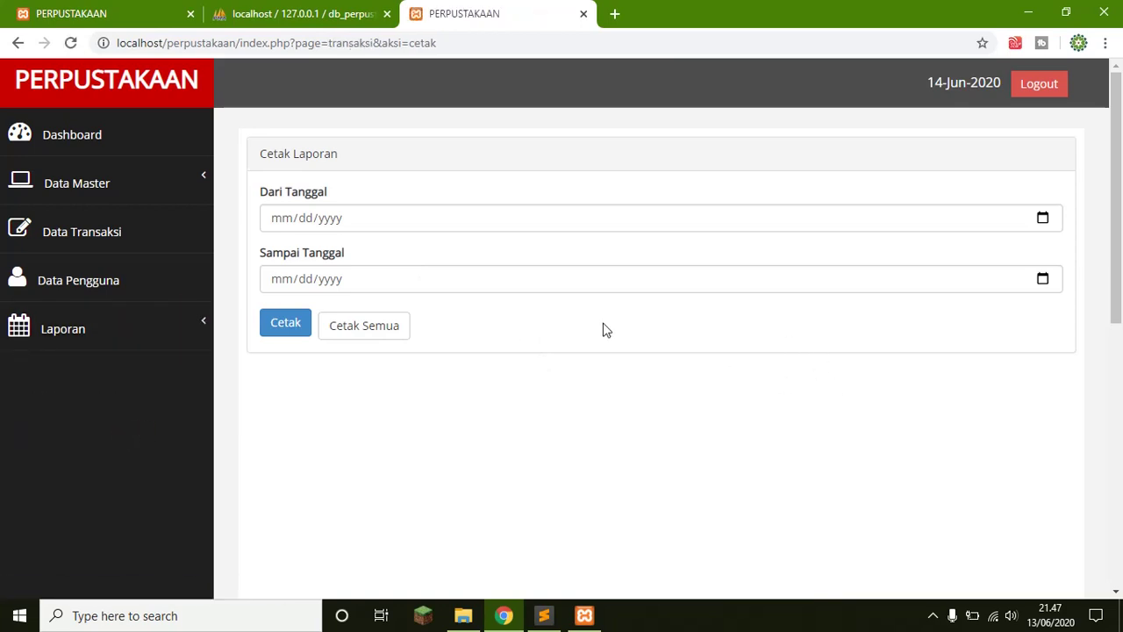
left_click(1046, 221)
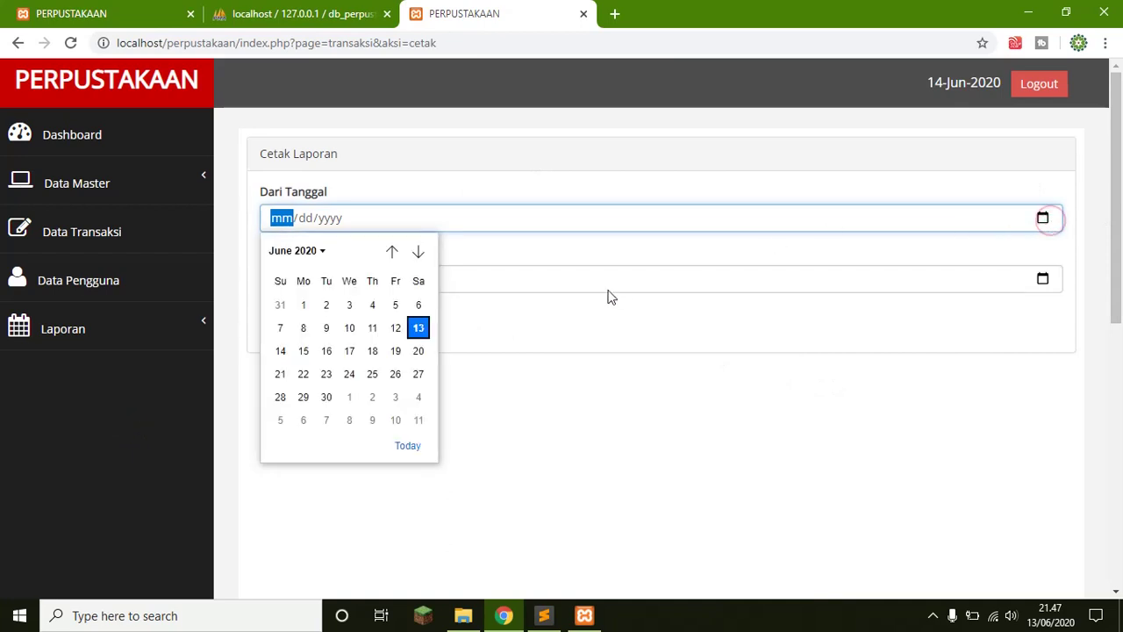
left_click(623, 344)
left_click(548, 285)
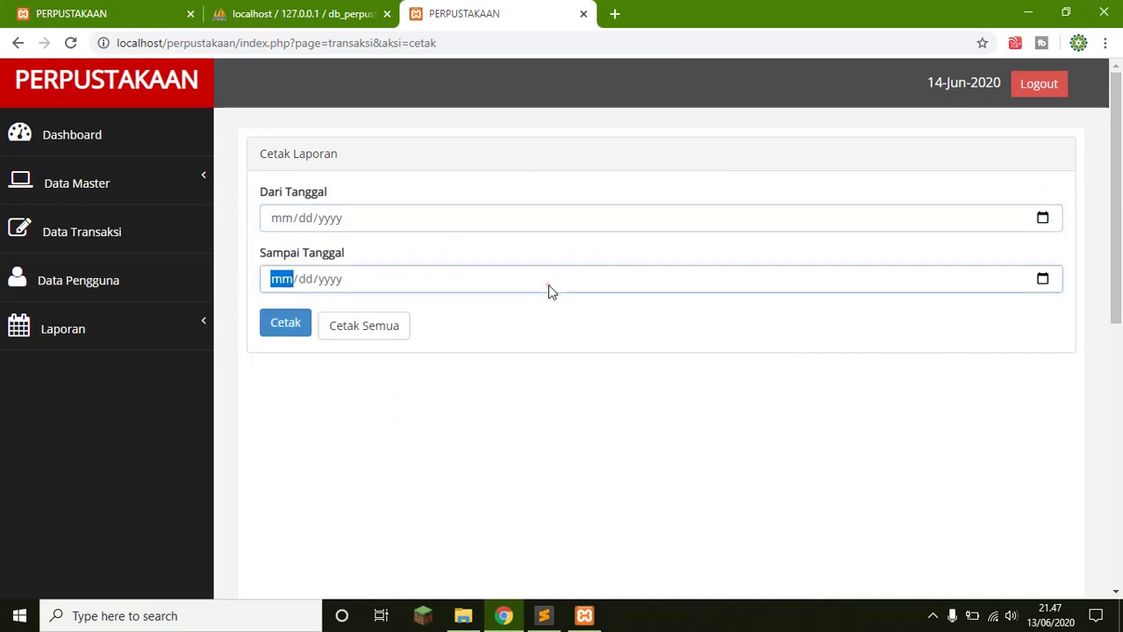
left_click(654, 403)
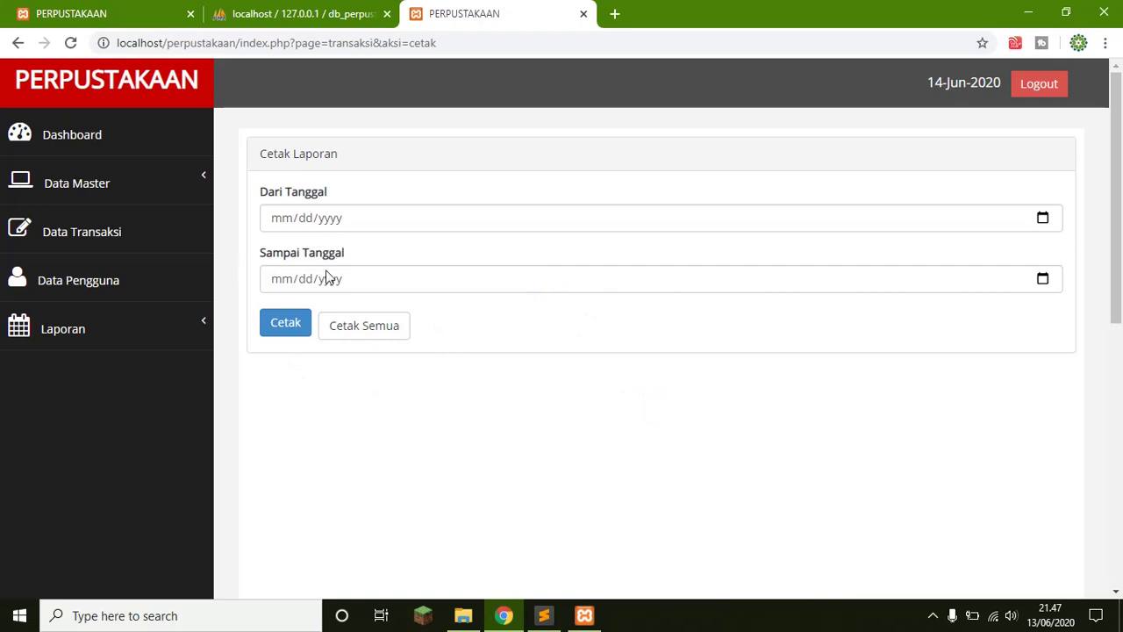
Step: Return to the Dashboard page and open the Data Transaksi page
left_click(102, 136)
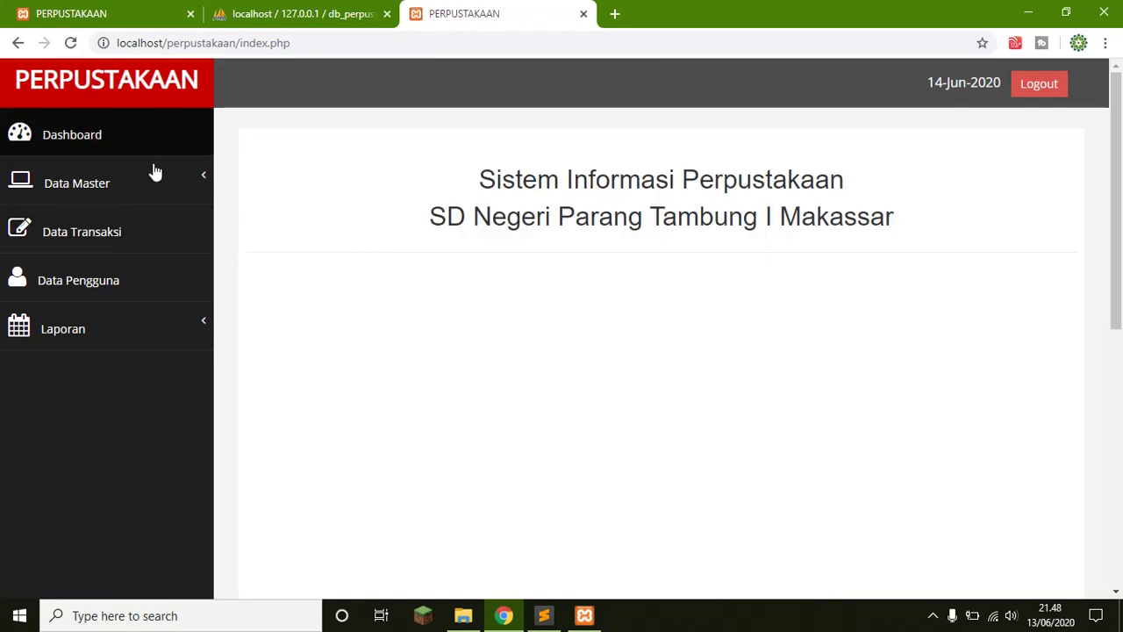
left_click(88, 241)
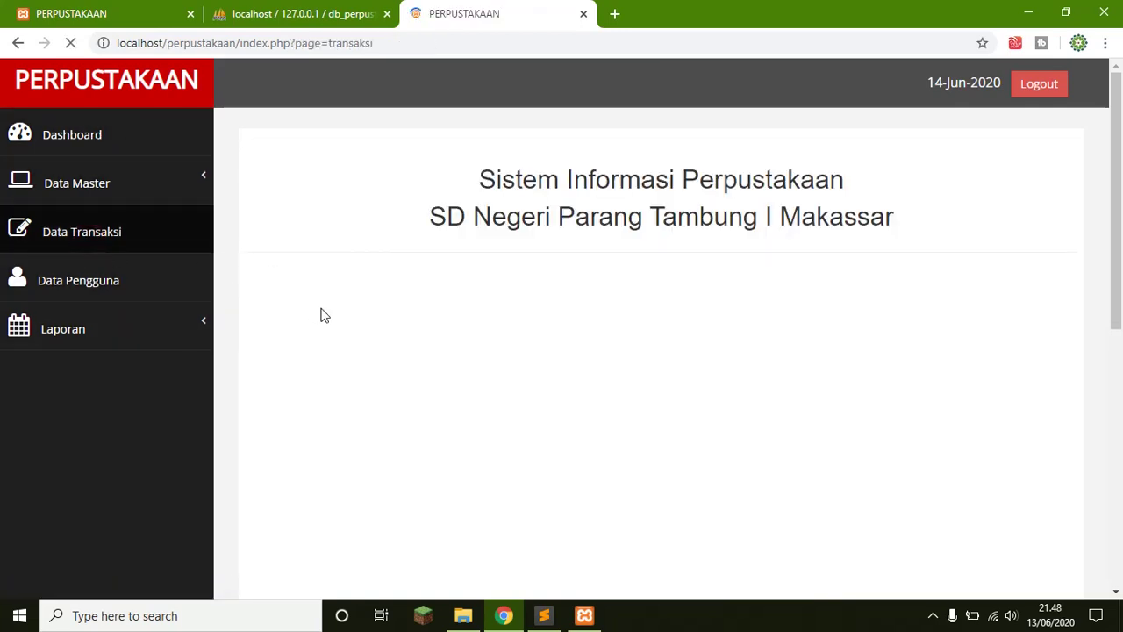